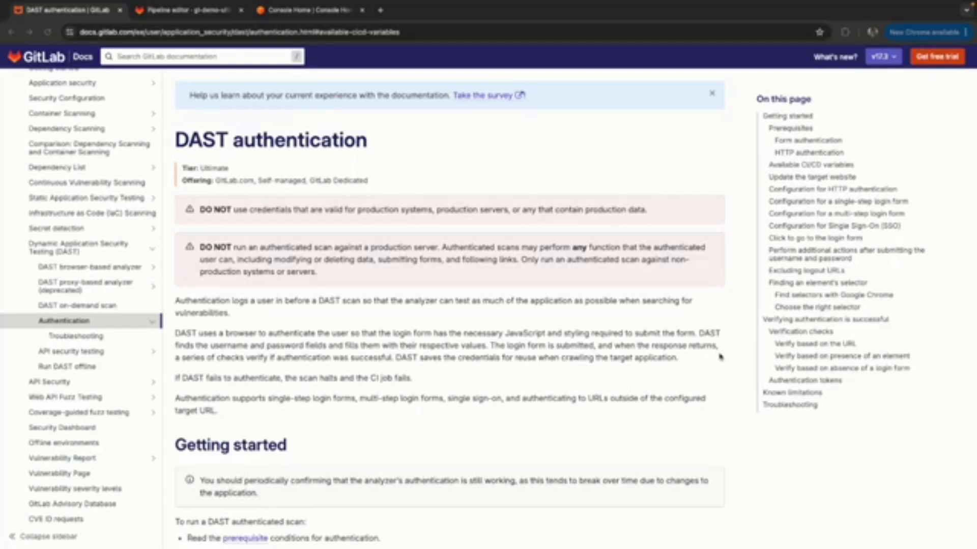
Find the DAST_AUTH_URL variable in the available CI/CD variables table and review its description.
scroll(490, 402, down, 15)
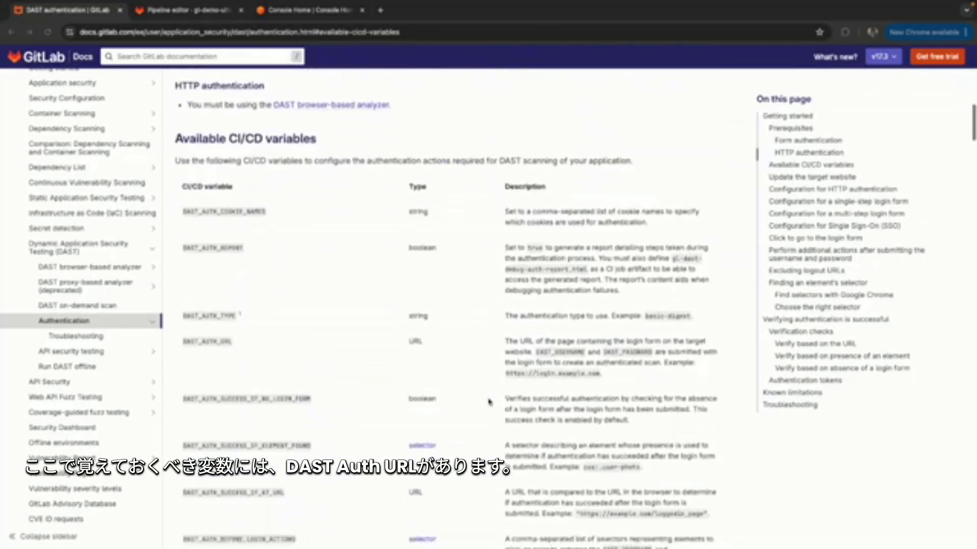
scroll(489, 402, down, 1)
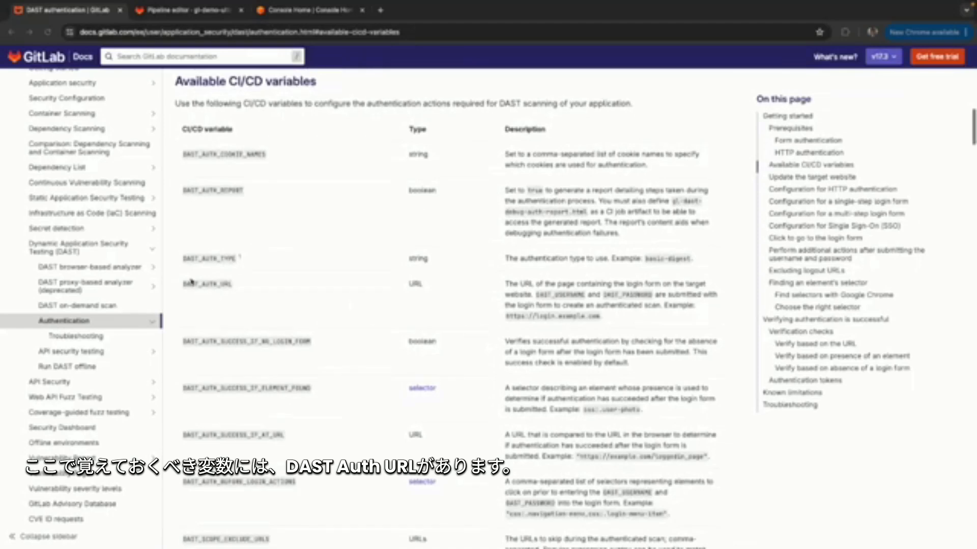
drag(232, 284, 189, 285)
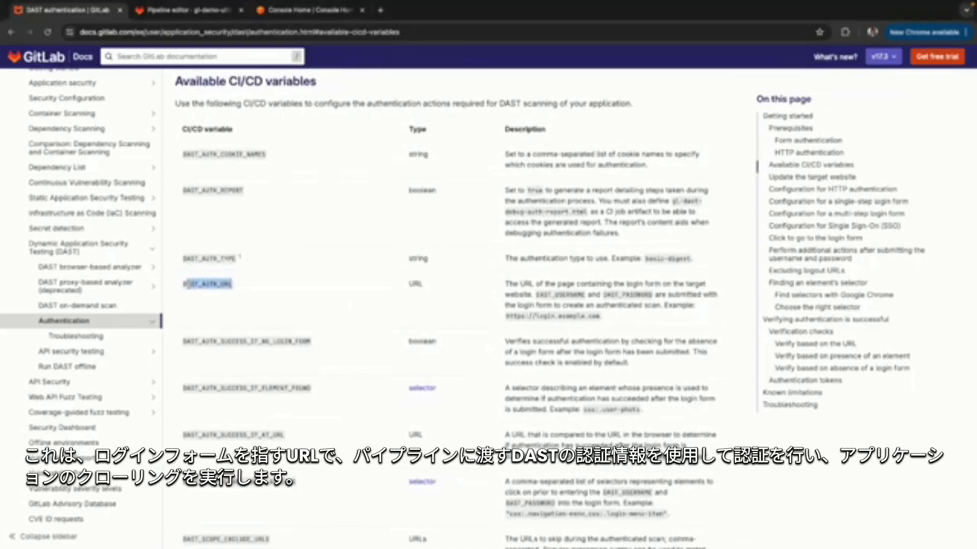
click(188, 286)
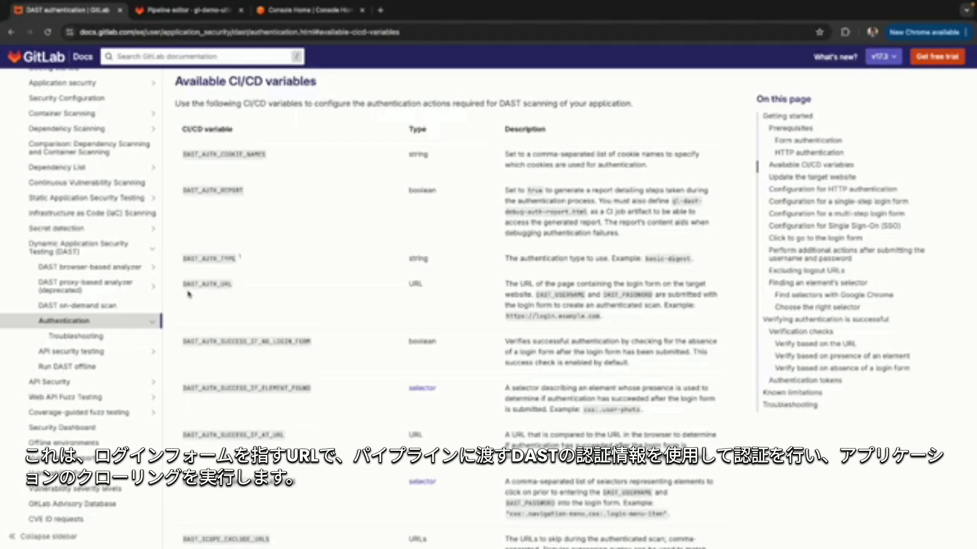
Review the DAST_AUTH_PASSWORD and DAST_AUTH_USERNAME entries along with the surrounding authentication variables in the CI/CD variables table.
scroll(214, 360, down, 6)
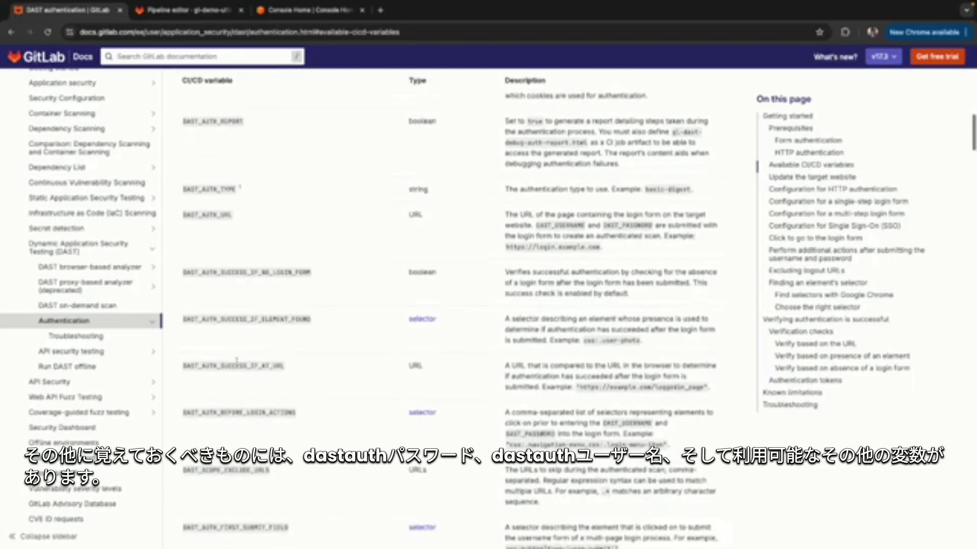
drag(184, 339, 251, 339)
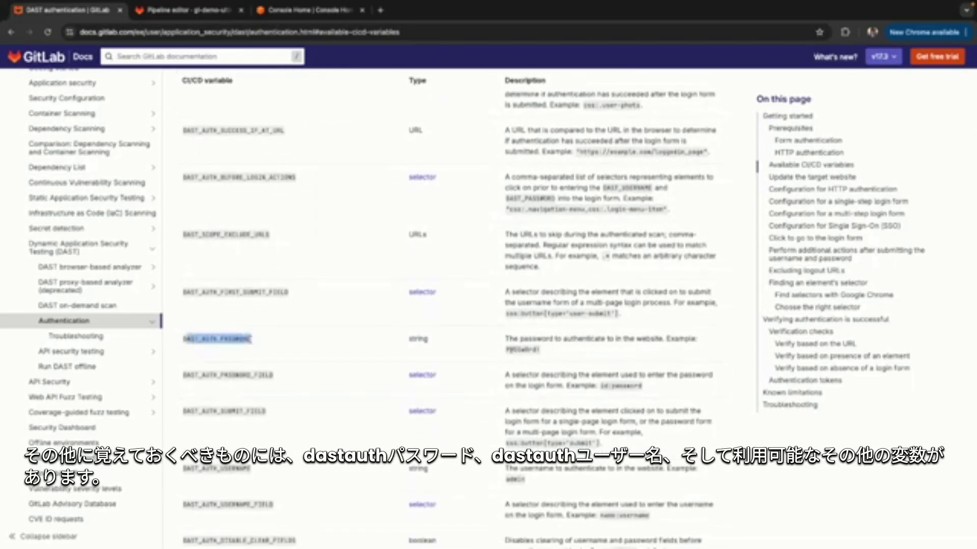
click(253, 410)
scroll(253, 423, down, 1)
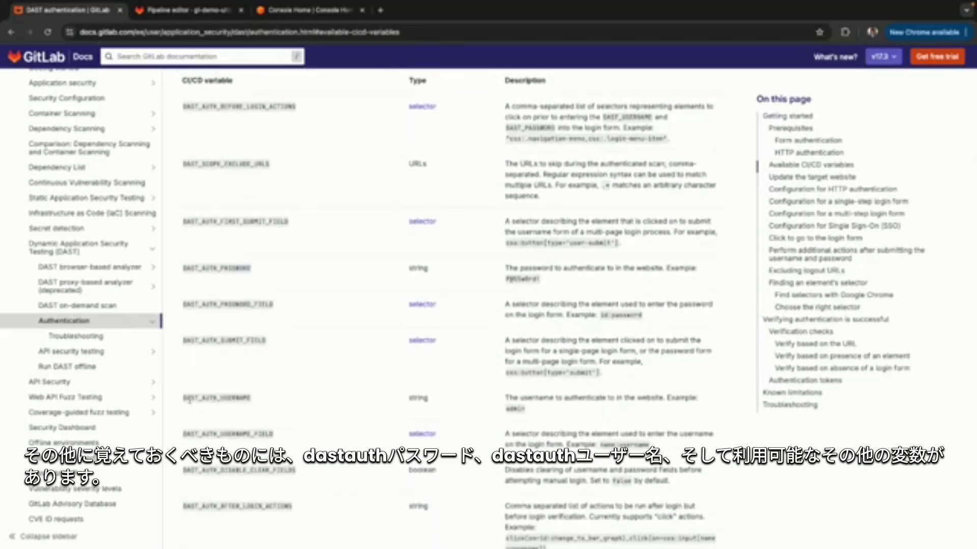
drag(184, 399, 259, 403)
click(233, 403)
scroll(250, 451, down, 3)
scroll(449, 320, up, 3)
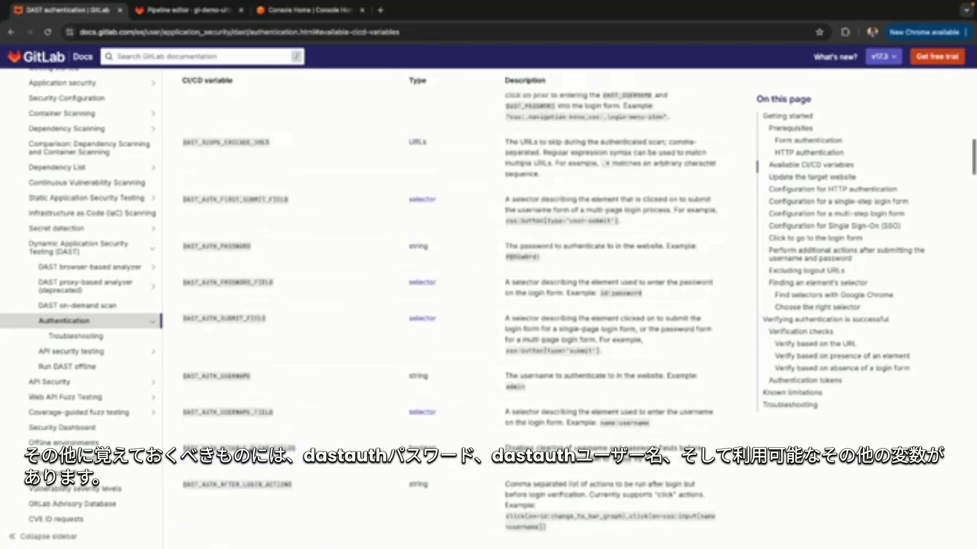
scroll(367, 122, up, 1)
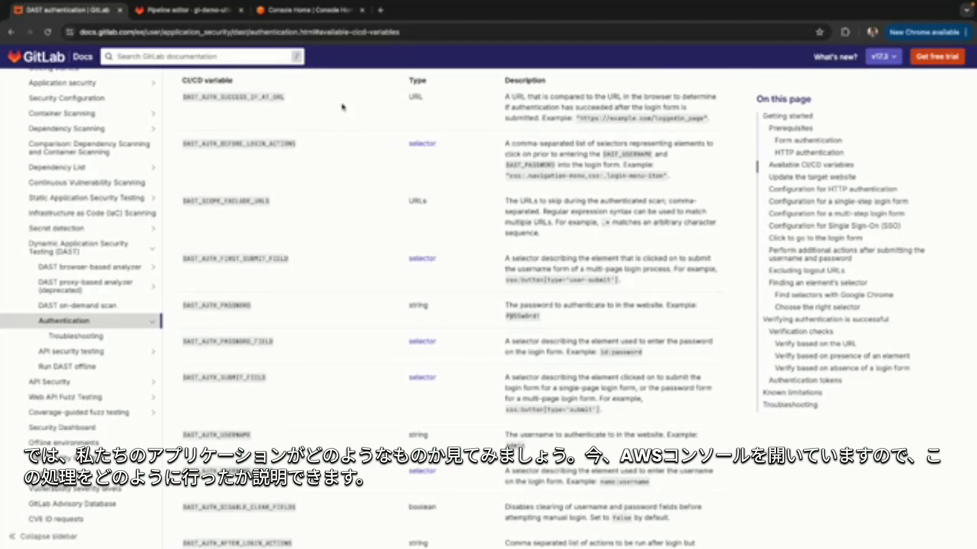
Switch to the AWS console and open the dast-example-site bucket in S3 to view its objects.
click(321, 12)
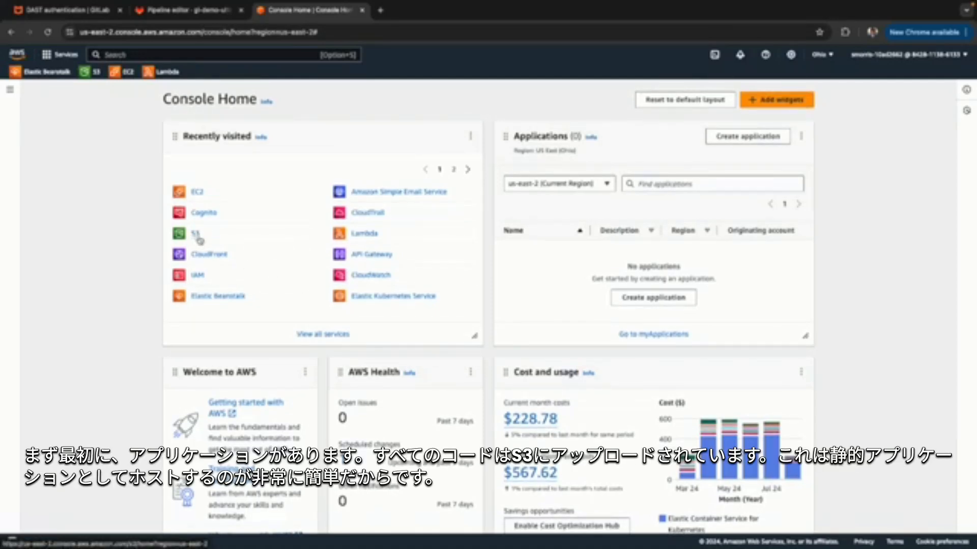
click(197, 236)
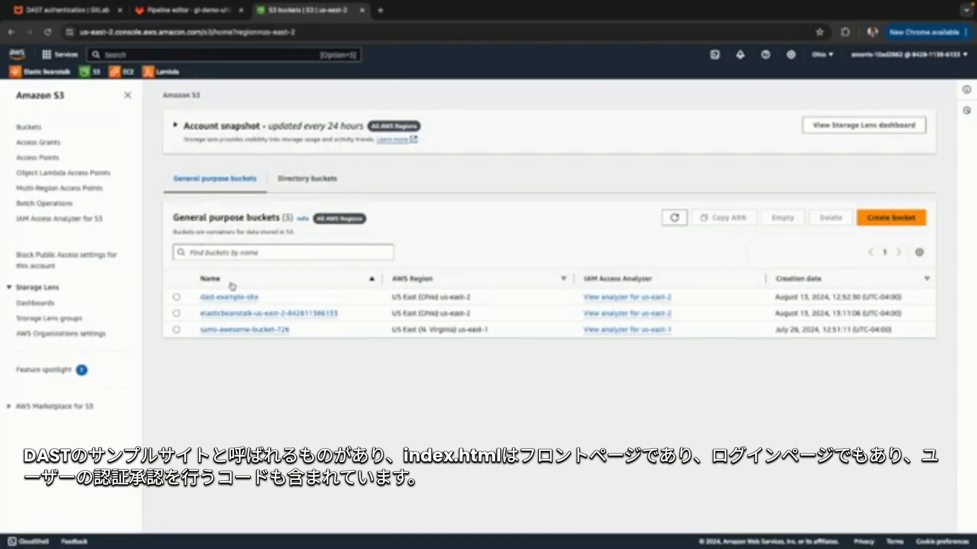
click(227, 298)
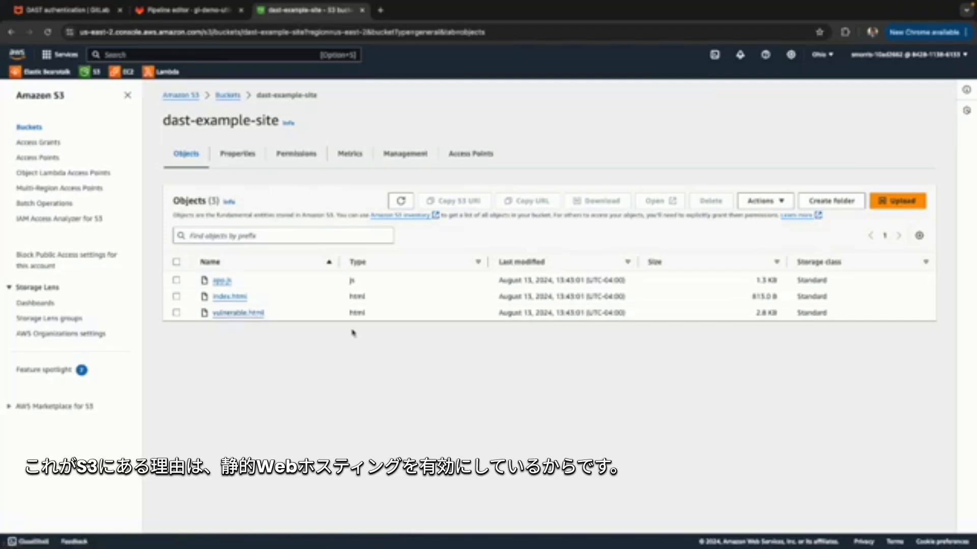
Examine the static website hosting settings in the bucket's properties.
click(241, 162)
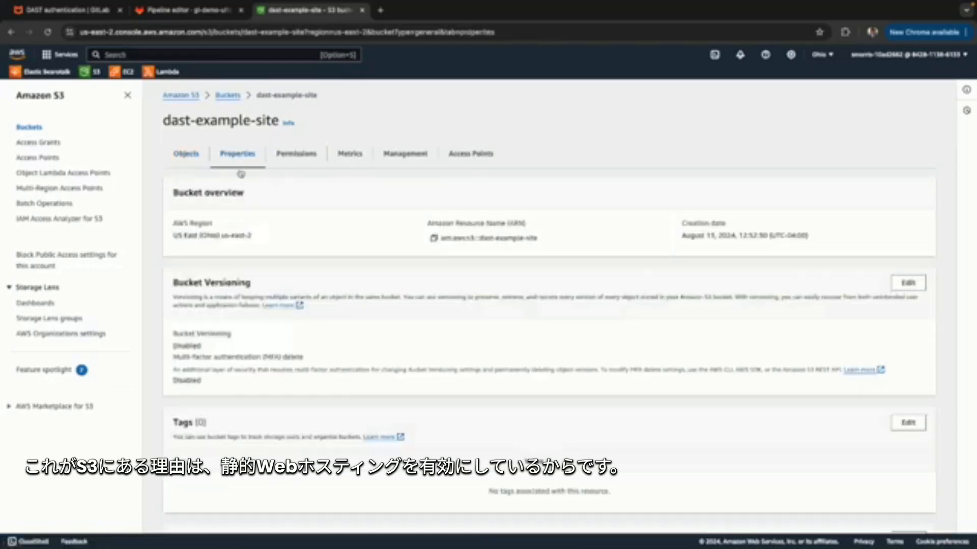
scroll(312, 395, down, 15)
drag(175, 362, 269, 362)
click(261, 367)
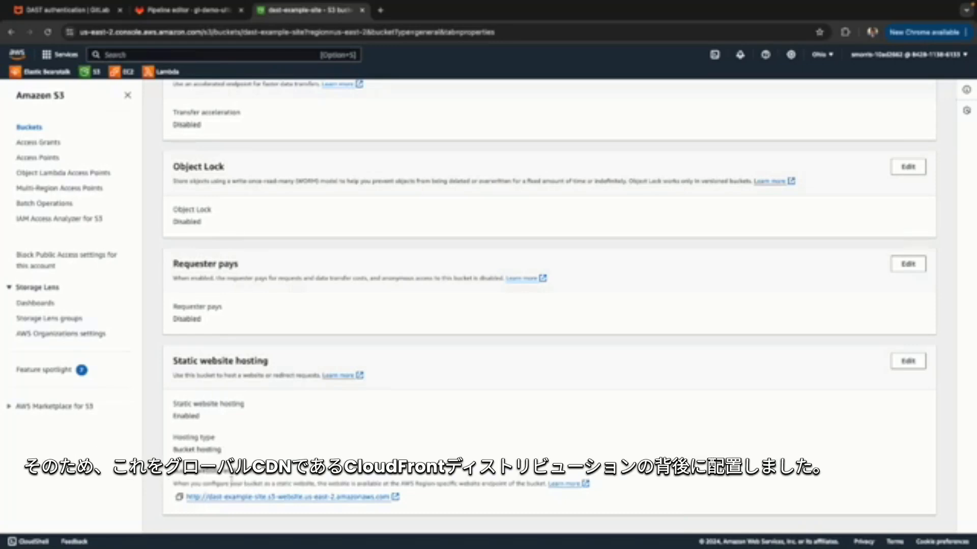
Search for the CloudFront service, open the distribution for dast-example-site, and highlight its distribution domain name.
click(134, 55)
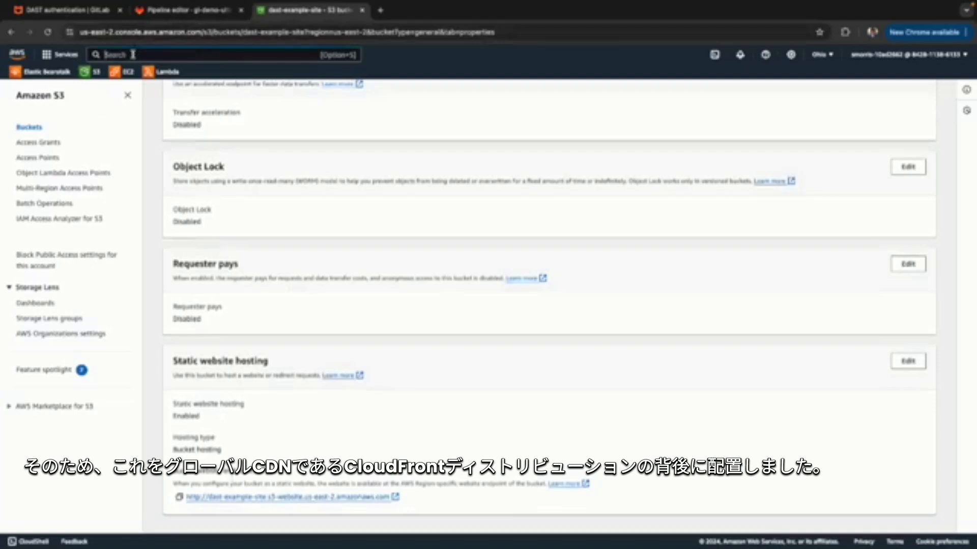
text(cloudfront)
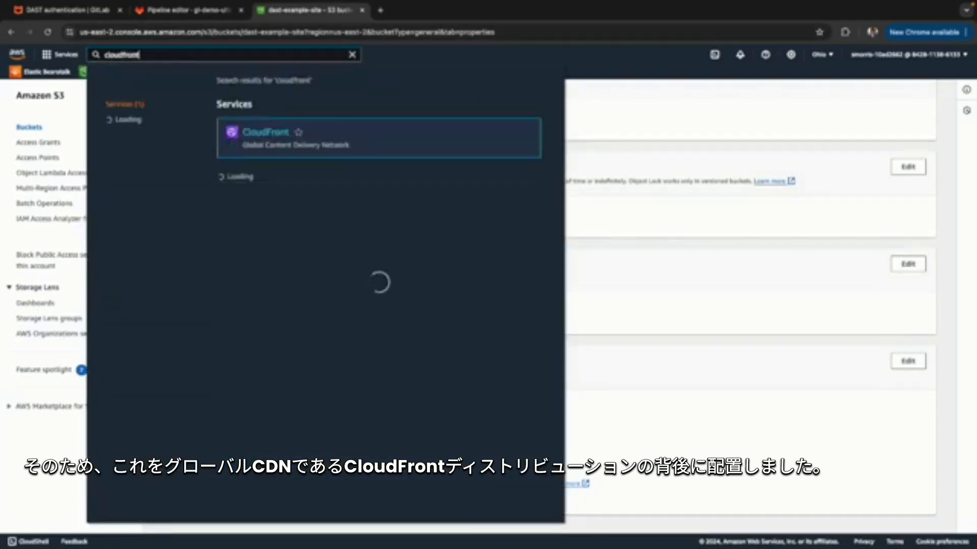
click(264, 141)
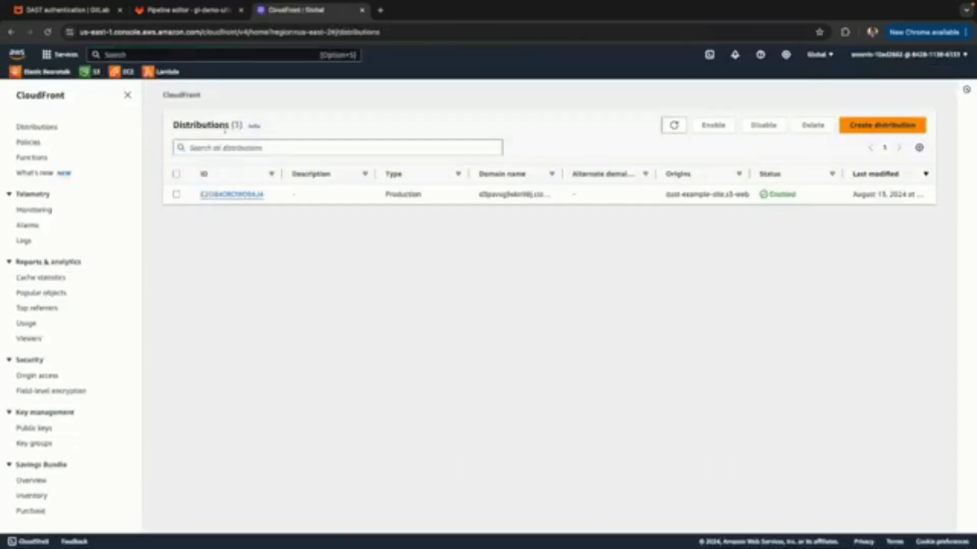
click(246, 195)
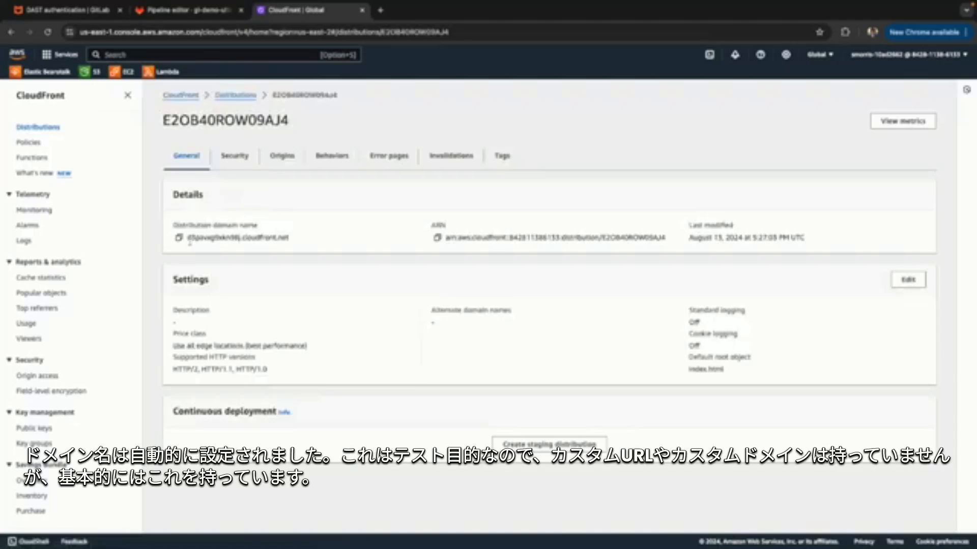
drag(186, 237, 299, 241)
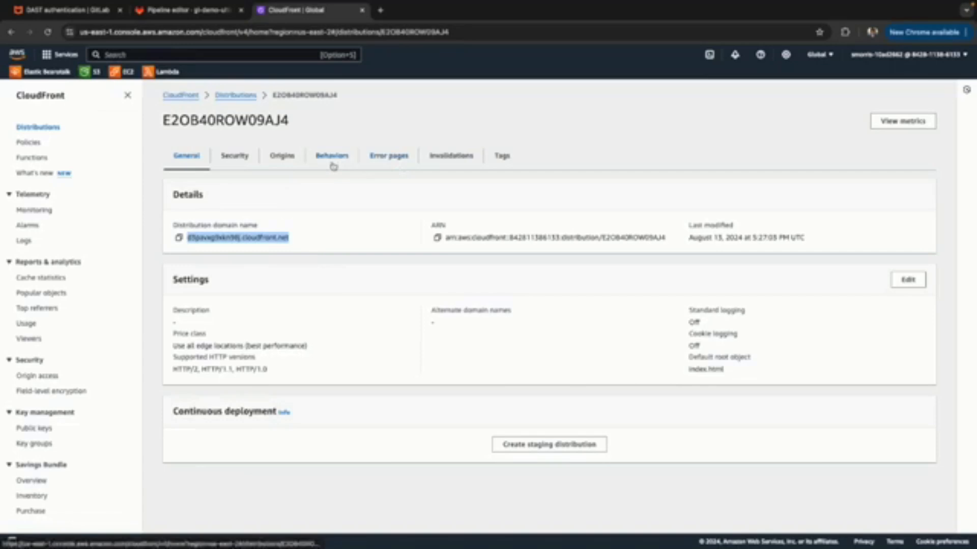
Draft an invalidation for the distribution with the object path /*, and return to the distributions list without creating it.
click(458, 154)
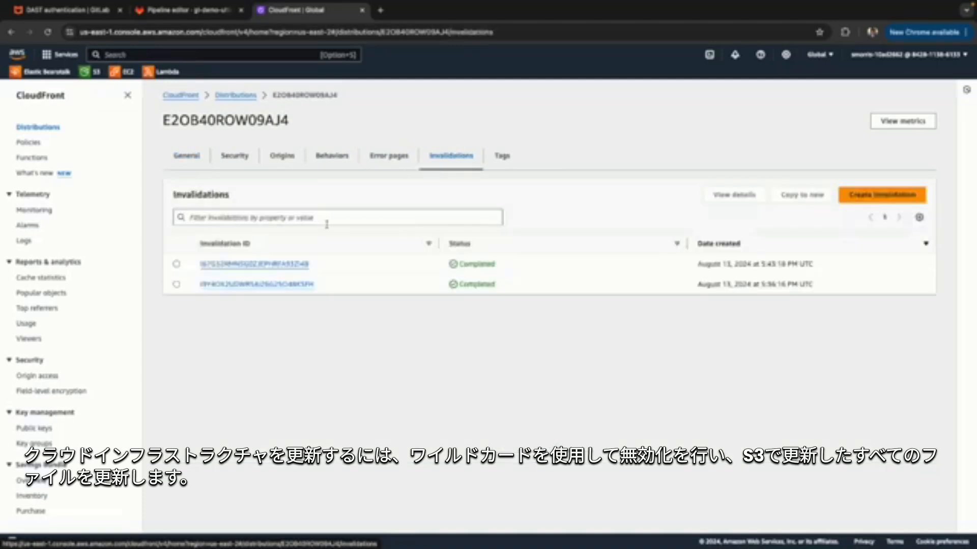
click(876, 196)
click(299, 212)
text(/)
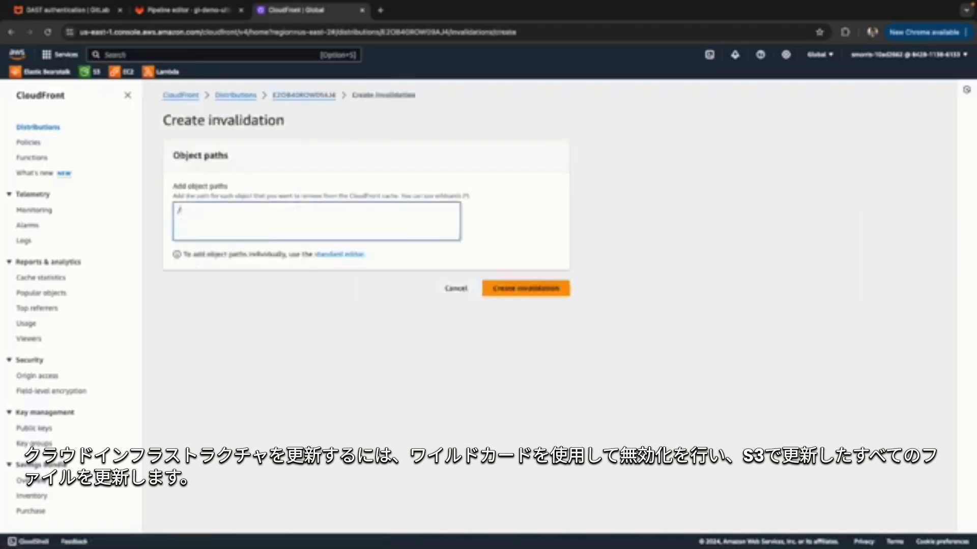
text(*)
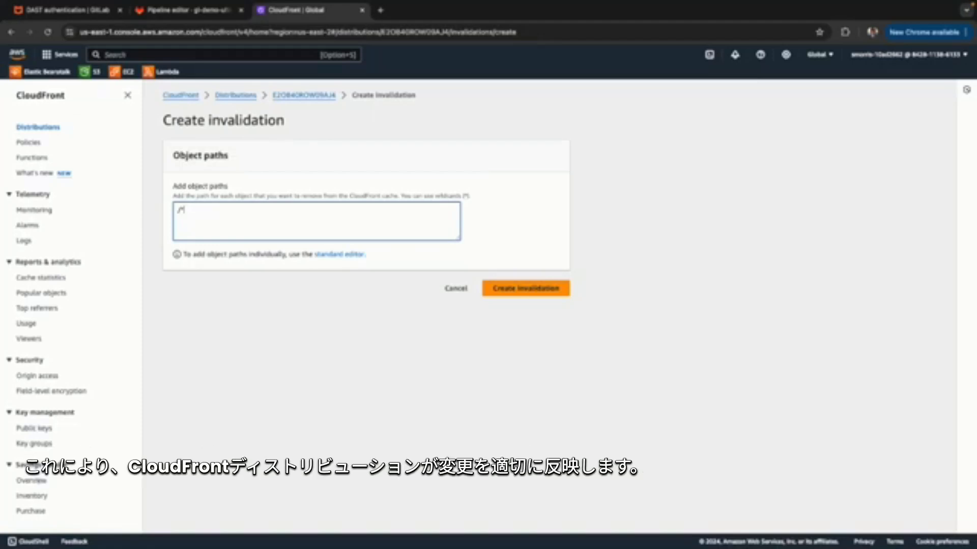
click(181, 95)
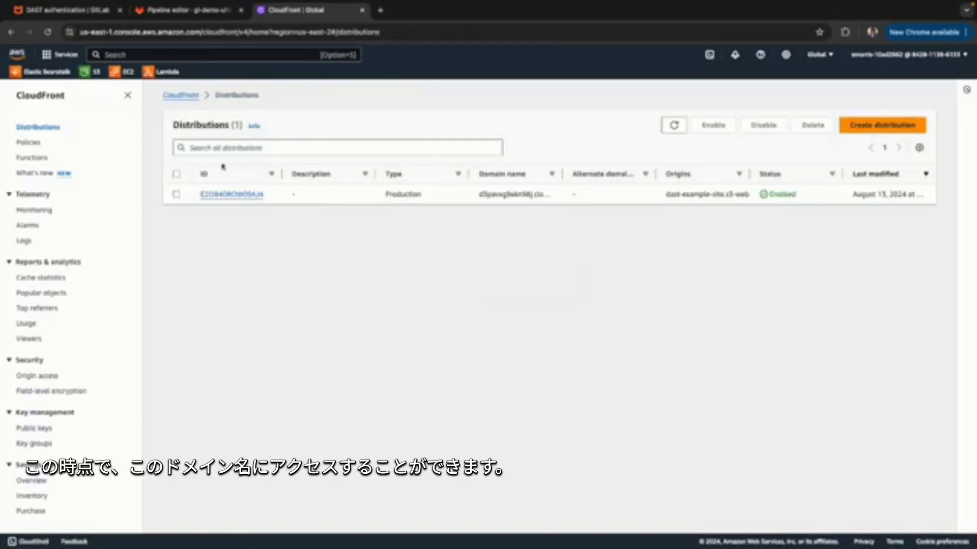
Reopen the dast-example-site distribution, copy its domain name, and load that address in a new browser tab.
click(219, 195)
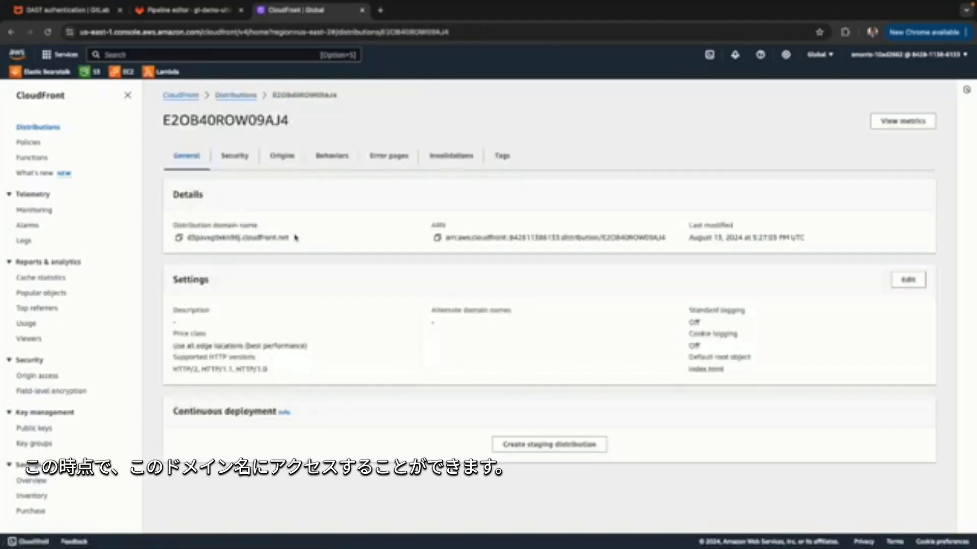
drag(290, 238, 186, 238)
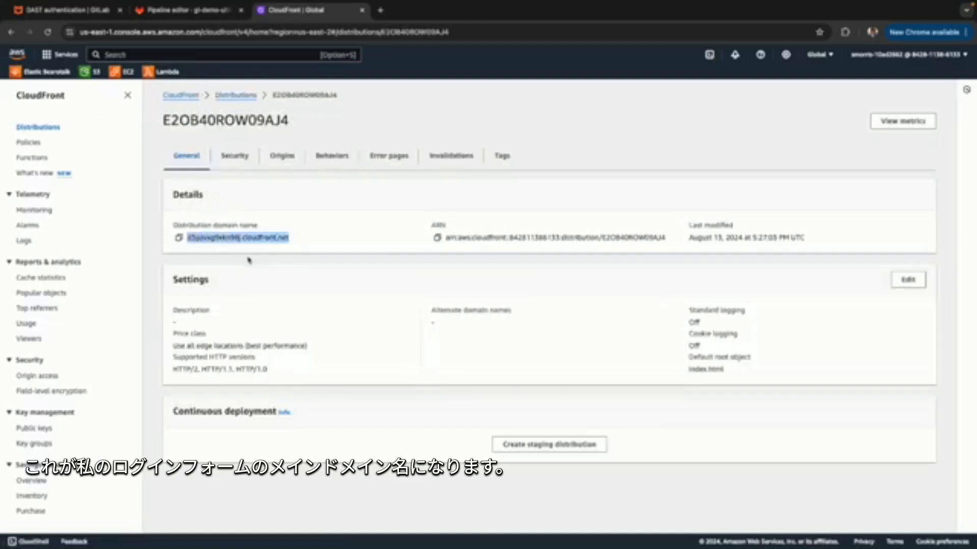
click(380, 10)
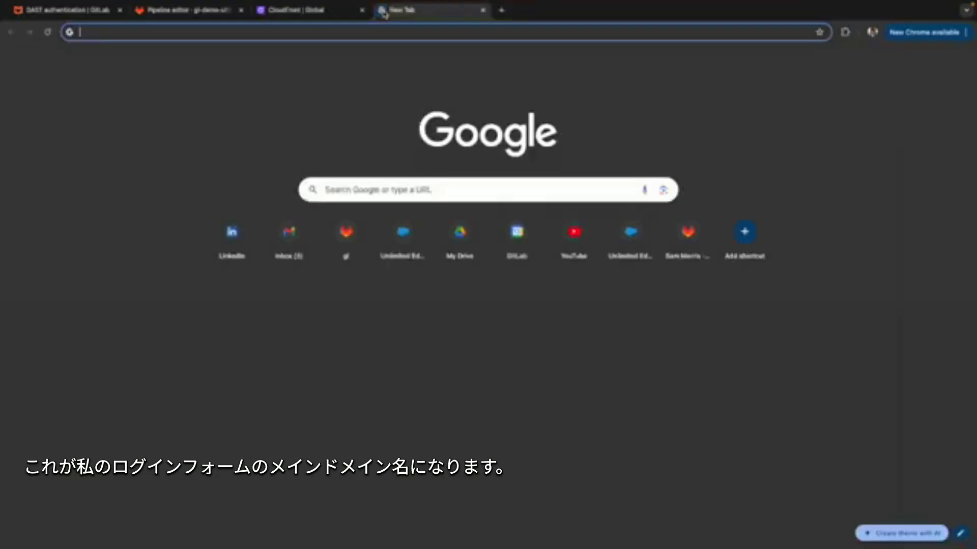
text(d3pavng9nkni9lj.cloudfront.net)
key(Return)
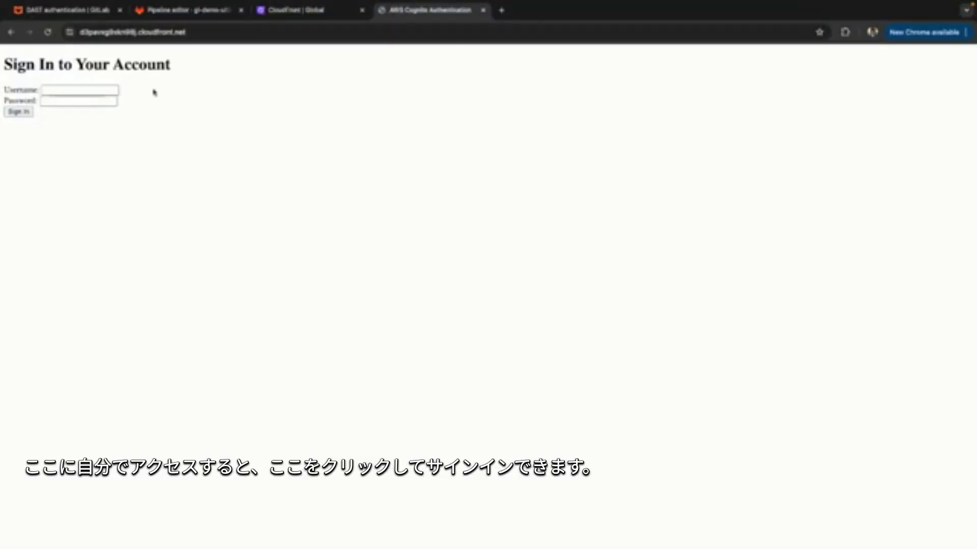
Return to the AWS console, search for "aws cognito", and open the DAST Example Pool user pool in Cognito.
click(312, 11)
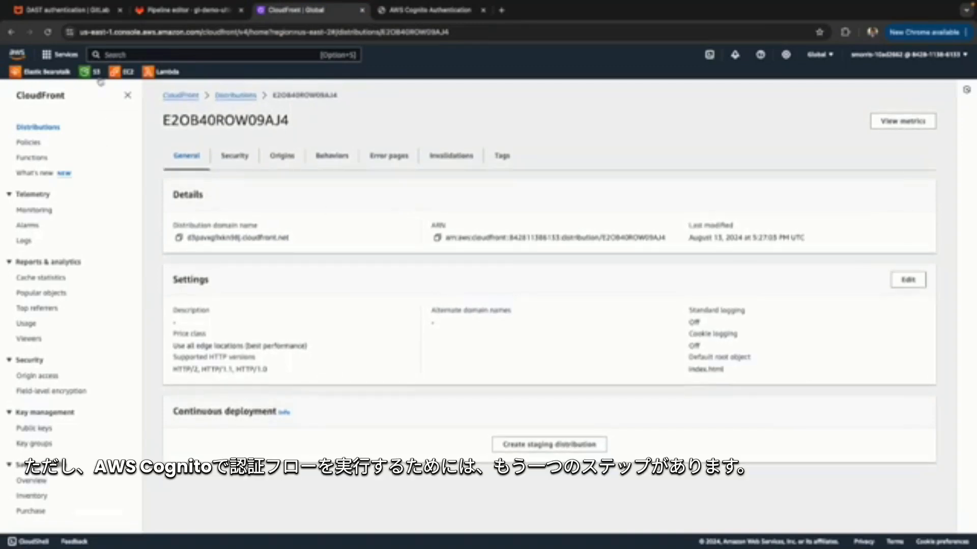
click(127, 54)
text(aws cognito)
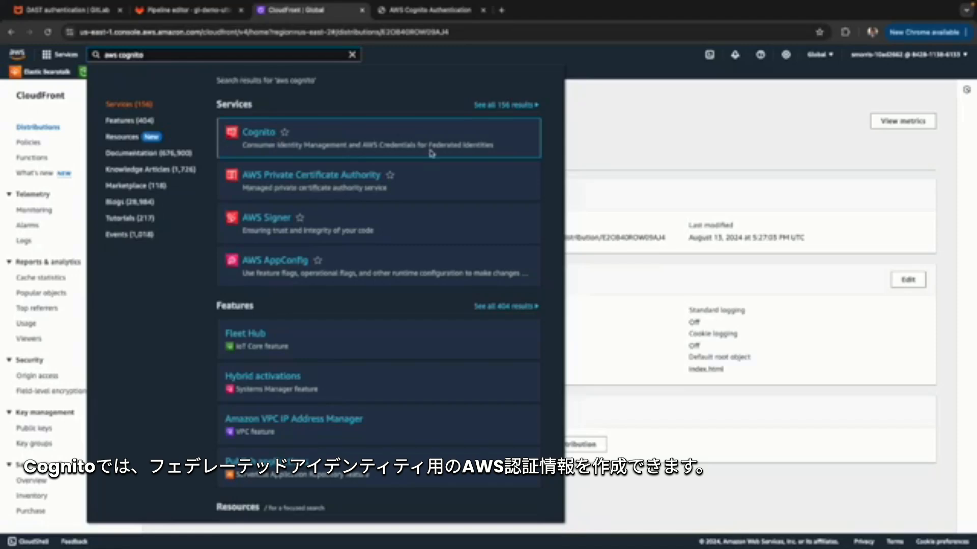
click(260, 134)
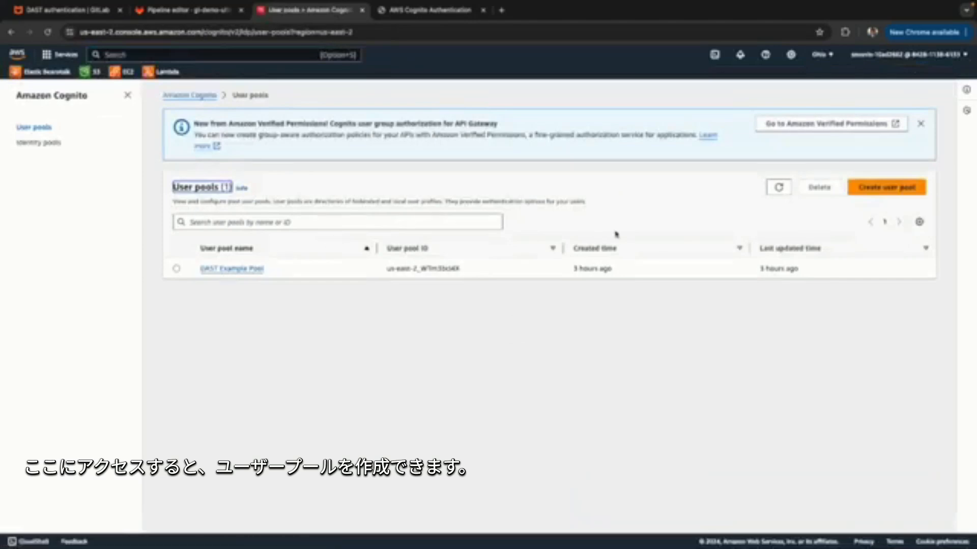
click(255, 269)
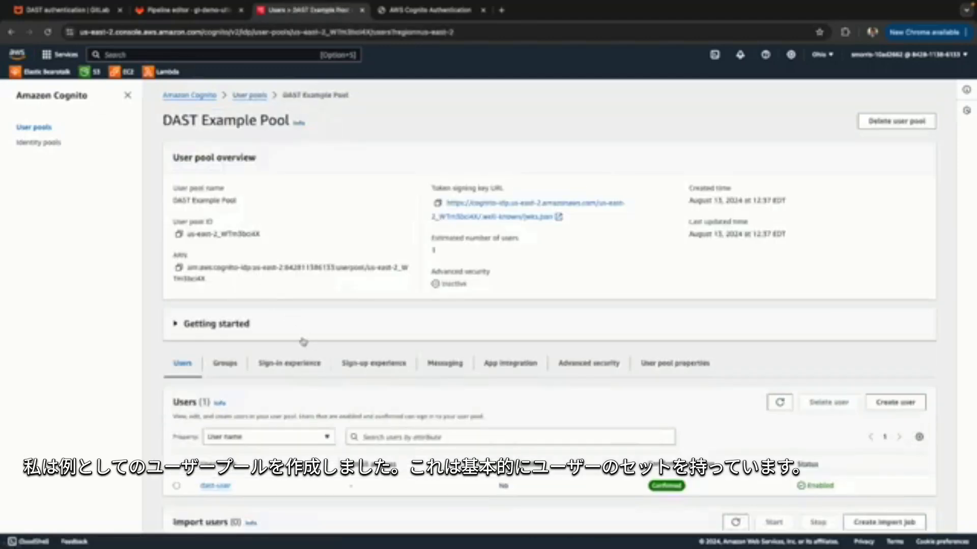
Examine the dast-user entry in the user pool's user list, including its email address and confirmation status.
scroll(303, 342, down, 3)
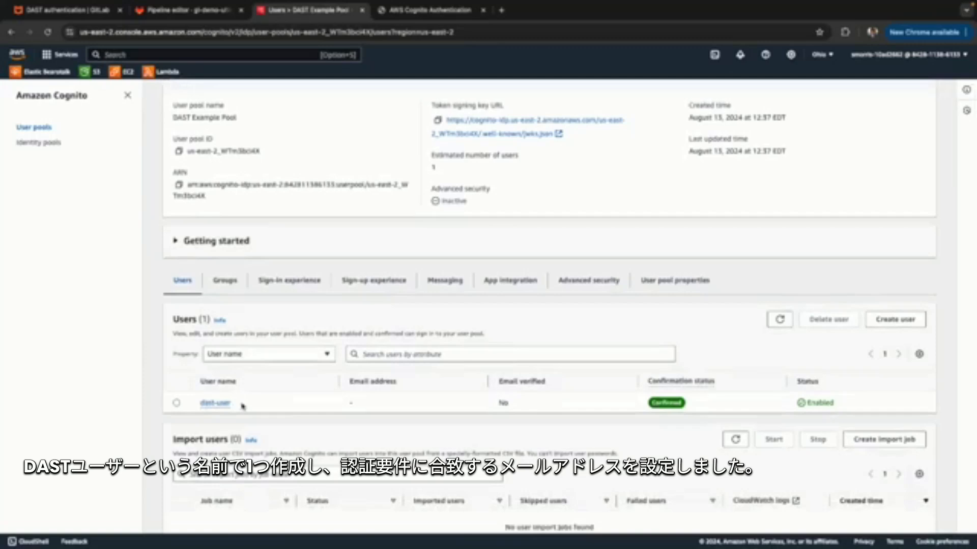
scroll(243, 406, up, 1)
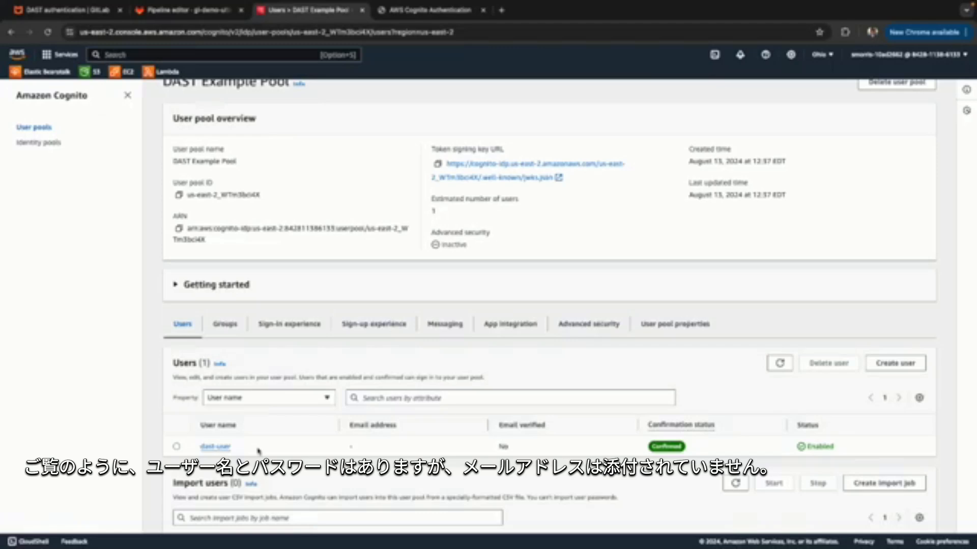
scroll(265, 453, down, 1)
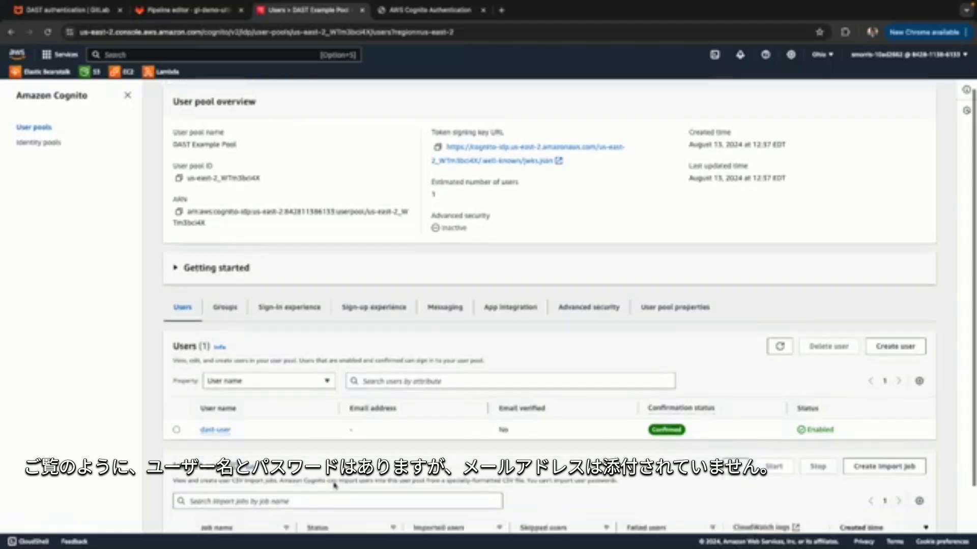
click(376, 433)
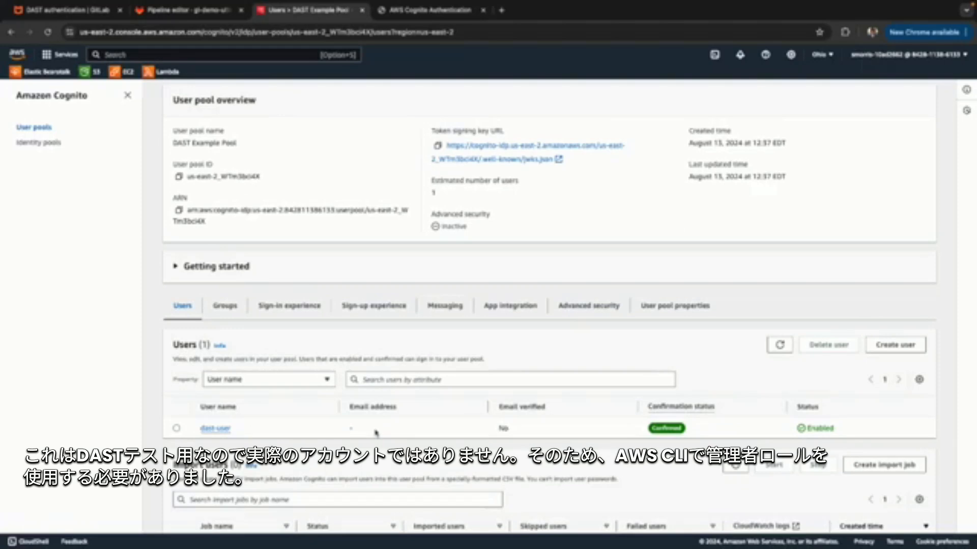
scroll(376, 432, down, 1)
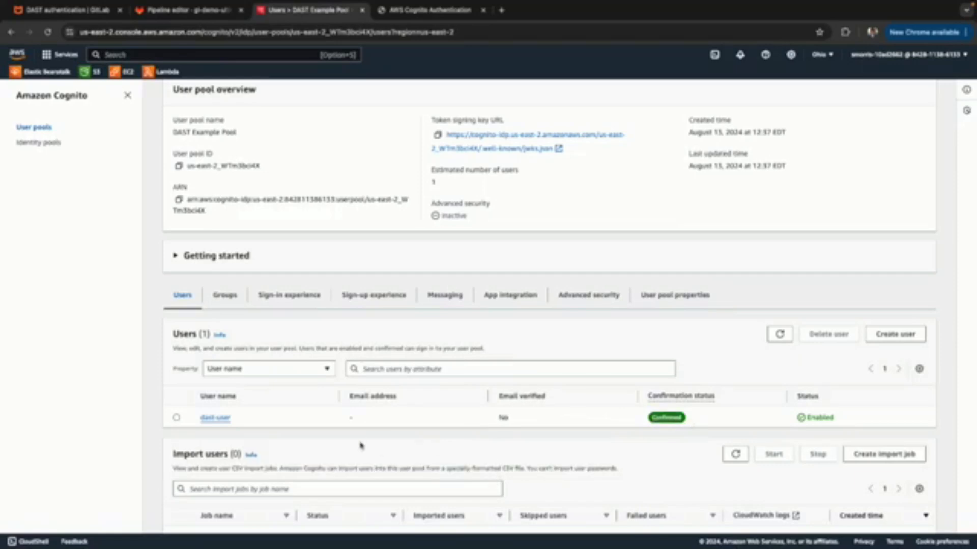
Open the user pool's app integration settings and review the Cognito domain, resource servers, Hosted UI customization and app client list.
scroll(360, 447, down, 1)
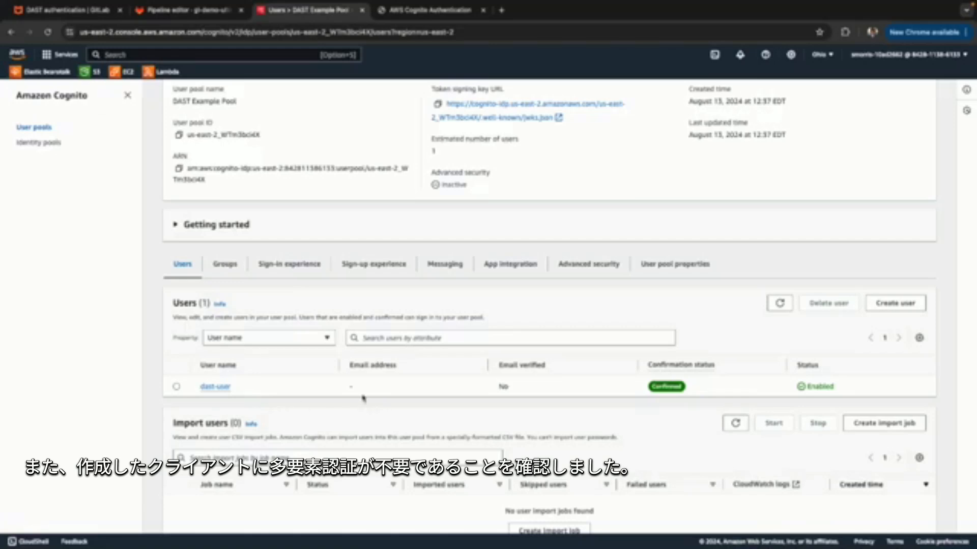
scroll(363, 398, down, 1)
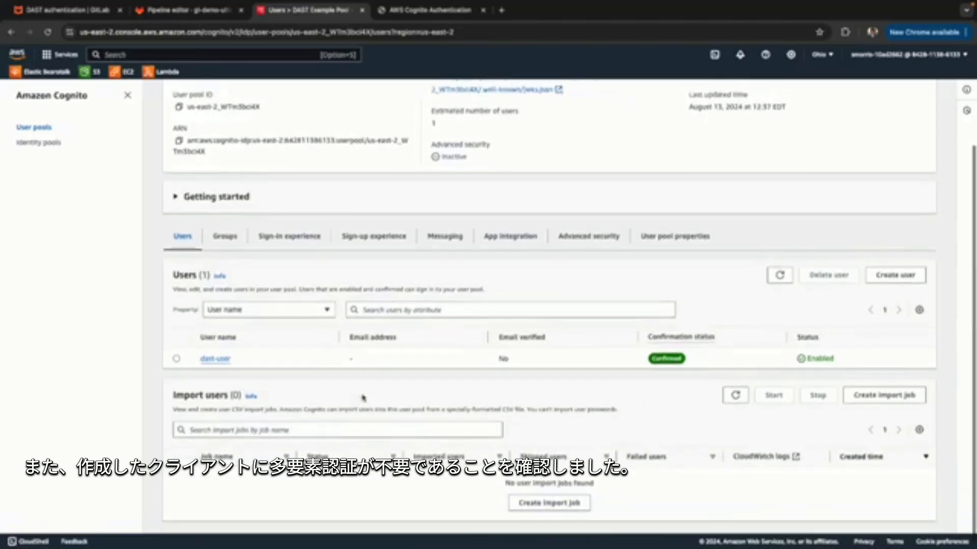
click(494, 237)
scroll(183, 496, down, 1)
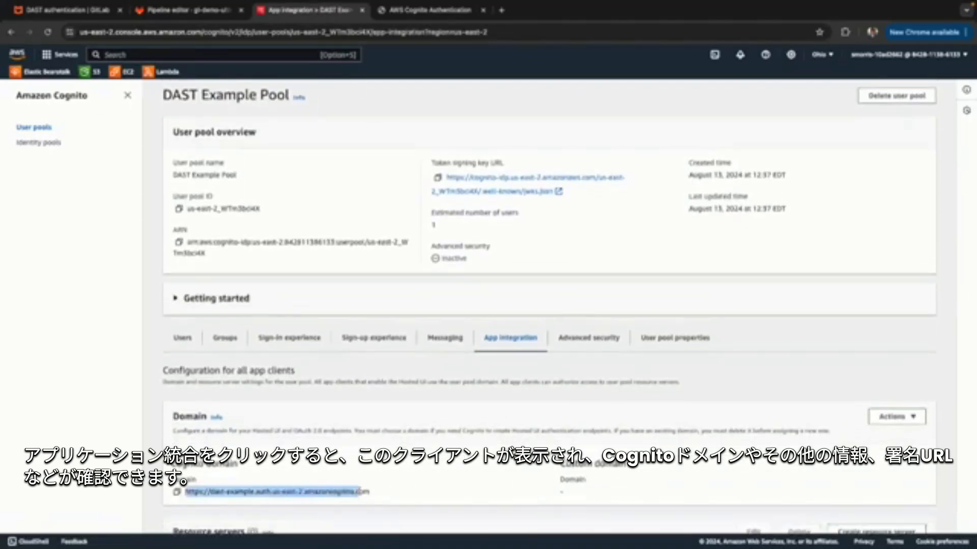
scroll(405, 497, up, 1)
scroll(406, 497, down, 1)
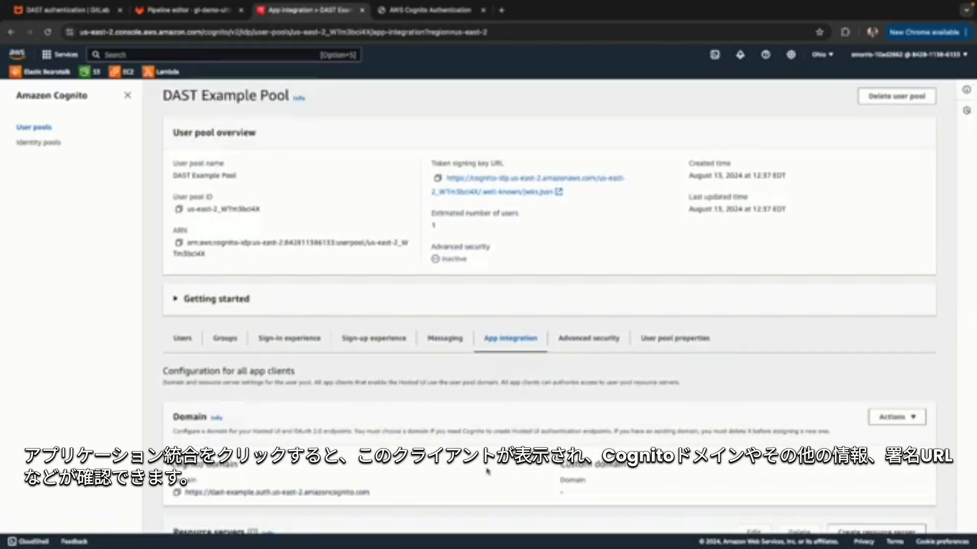
scroll(487, 470, down, 2)
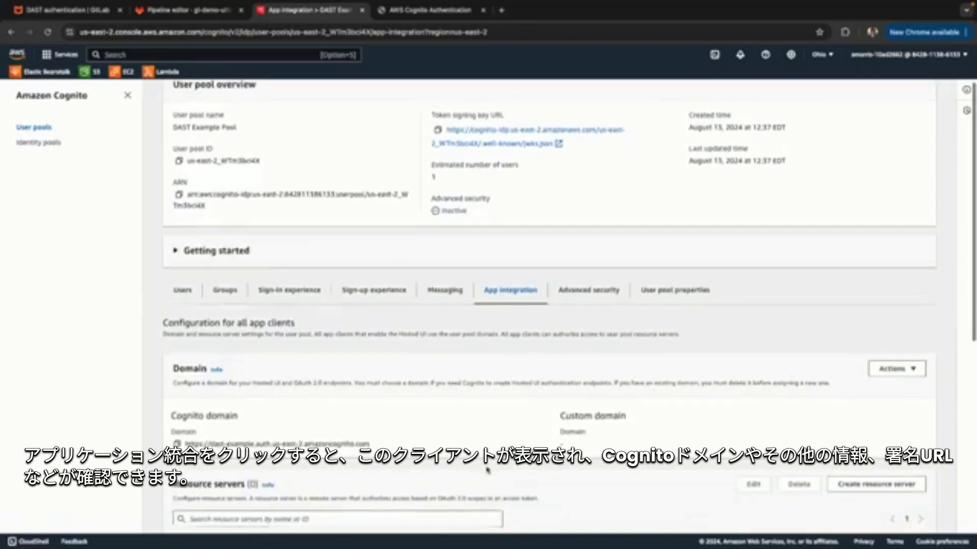
scroll(487, 470, down, 10)
scroll(488, 470, up, 10)
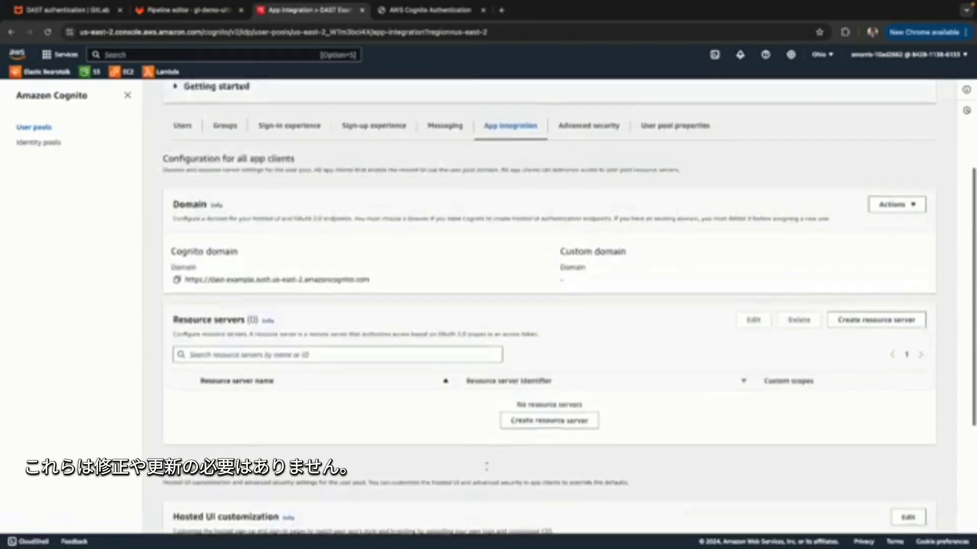
scroll(527, 427, down, 14)
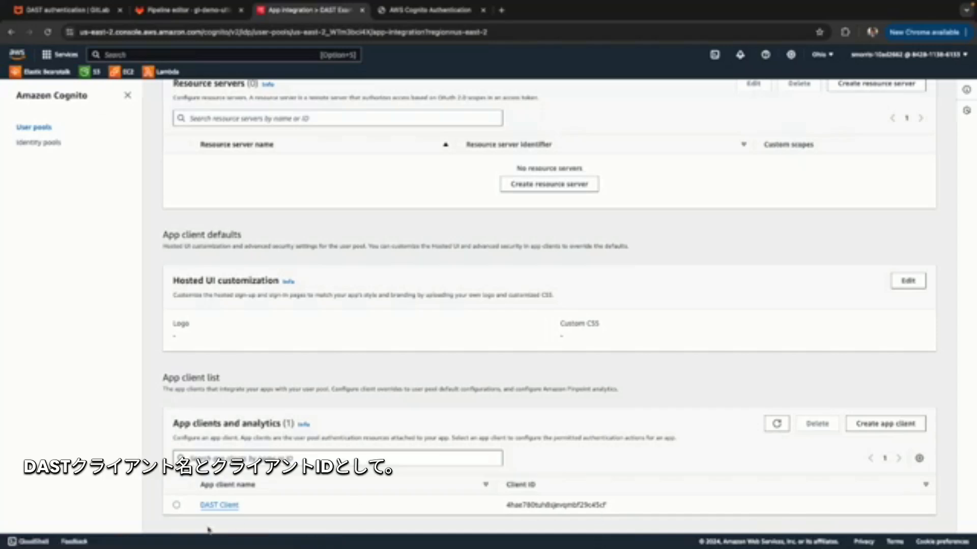
Check the client ID in the app client list, then open DAST Client and review its token, authentication flow and Hosted UI settings.
drag(514, 505, 563, 506)
click(224, 527)
click(212, 506)
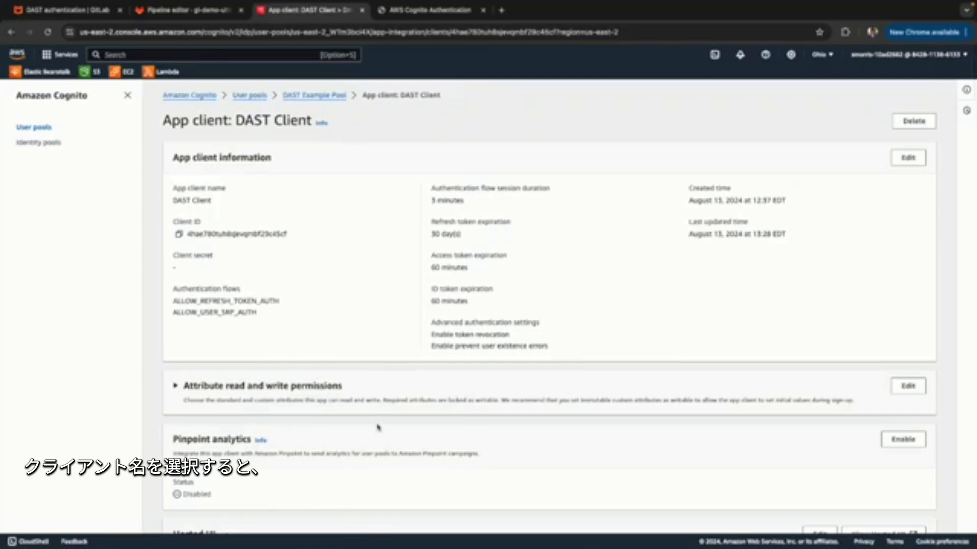
scroll(378, 427, down, 1)
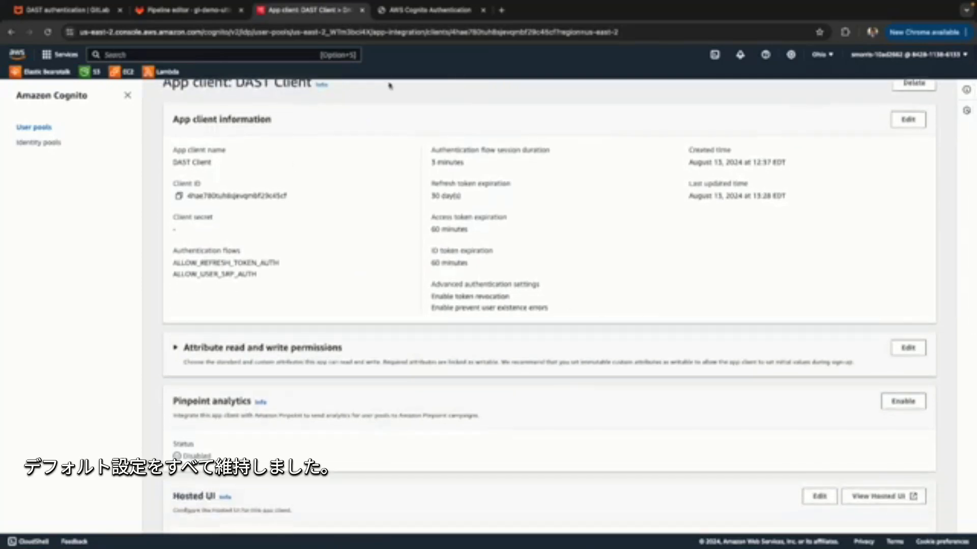
scroll(667, 494, down, 5)
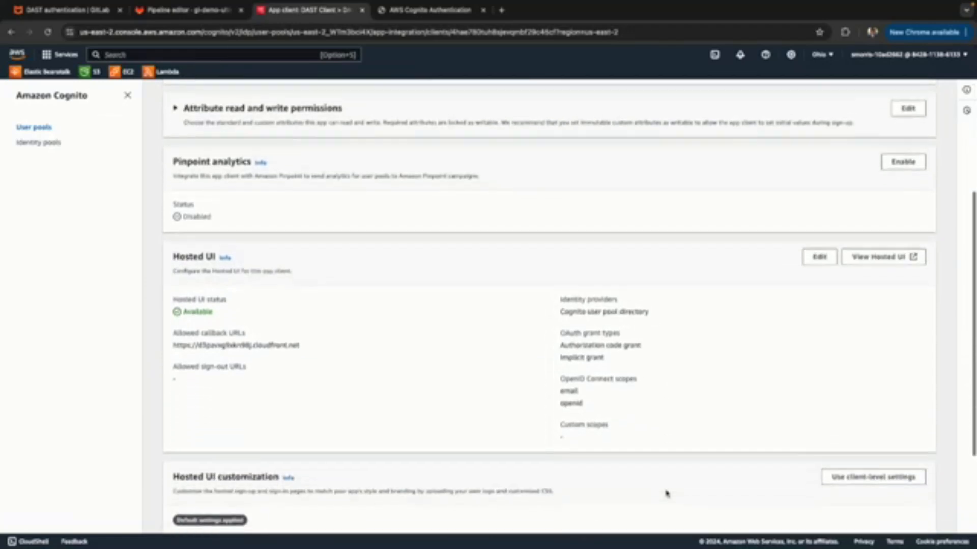
scroll(666, 494, down, 1)
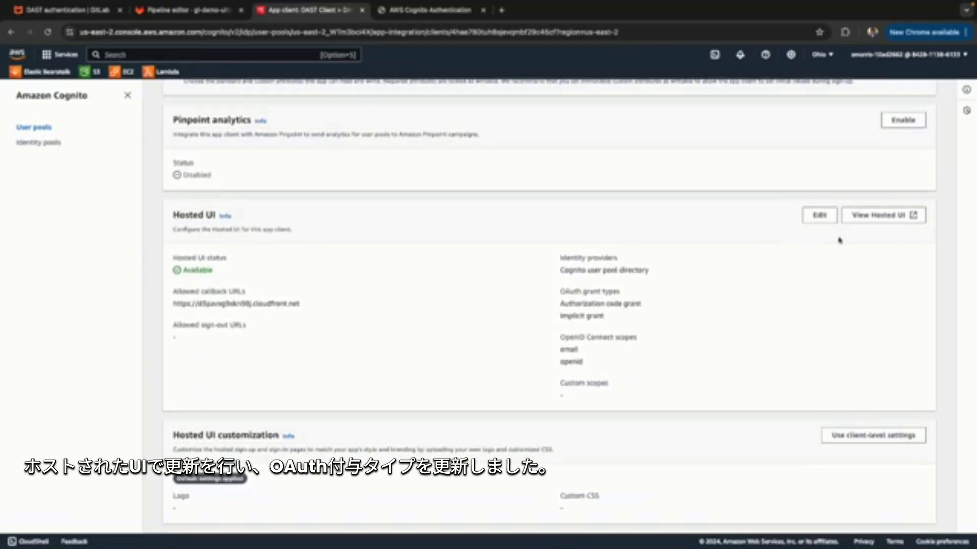
Open the client's Hosted UI settings for editing and examine the allowed callback URL.
click(817, 216)
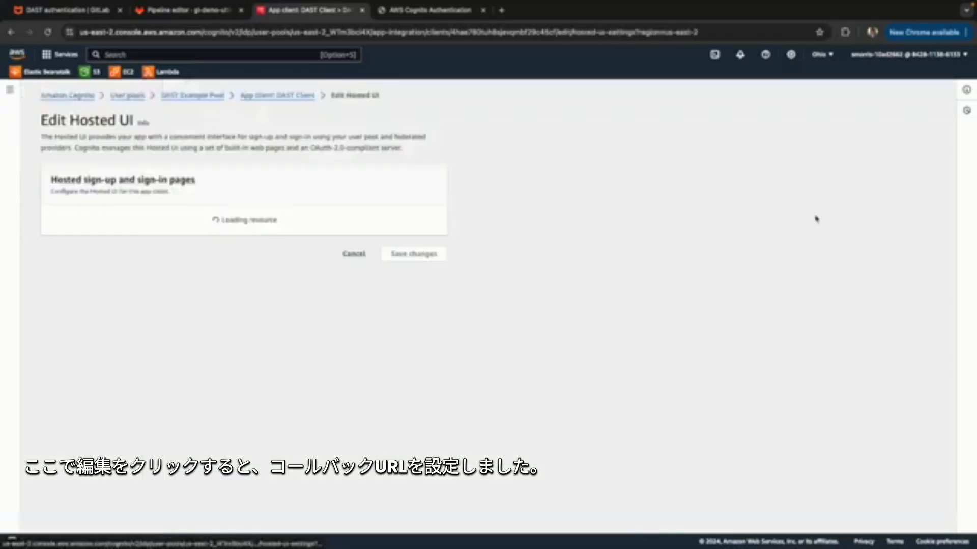
scroll(543, 436, down, 1)
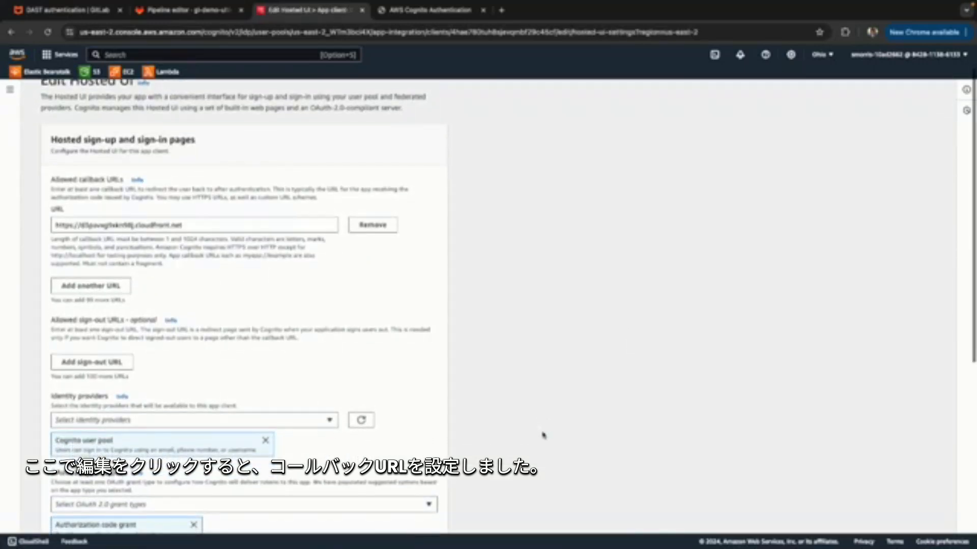
scroll(544, 435, down, 1)
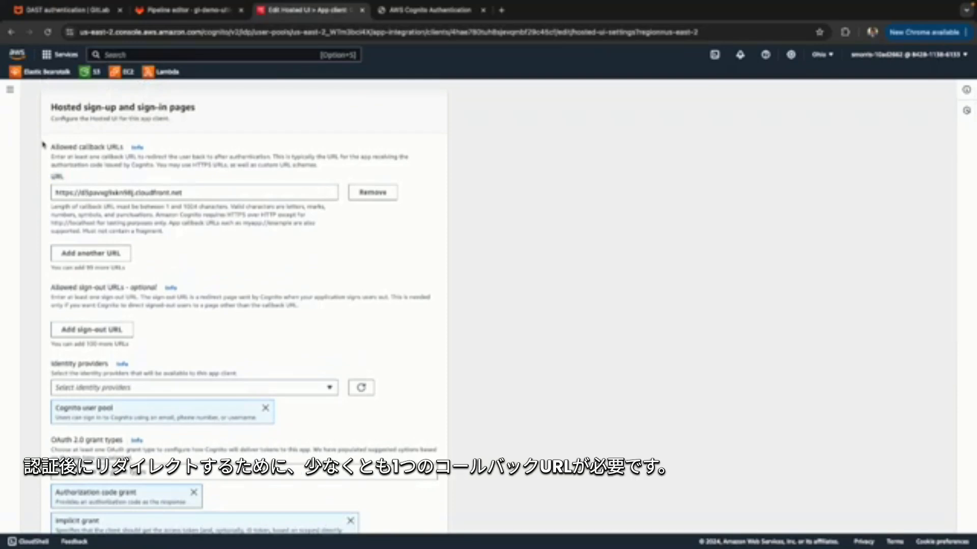
drag(43, 145, 127, 161)
click(127, 176)
click(194, 195)
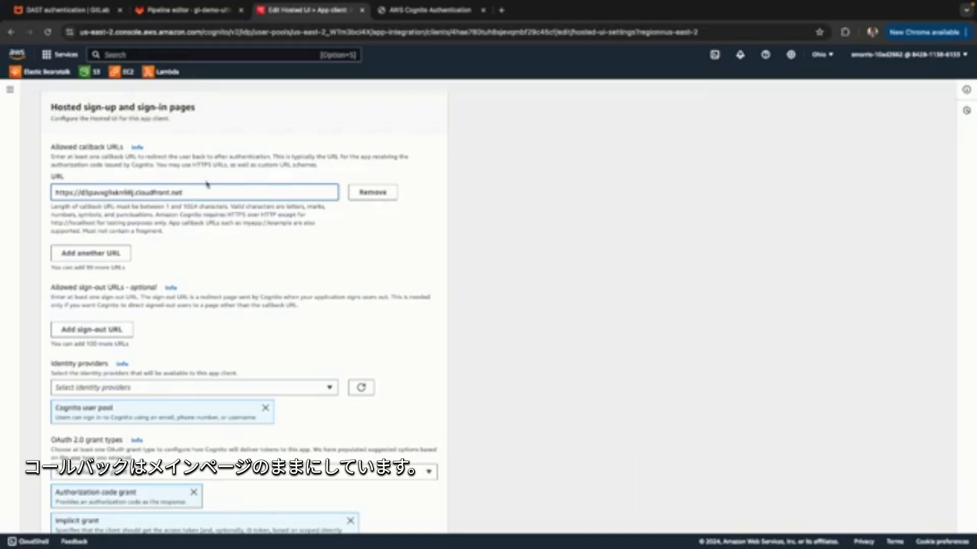
drag(197, 195, 5, 197)
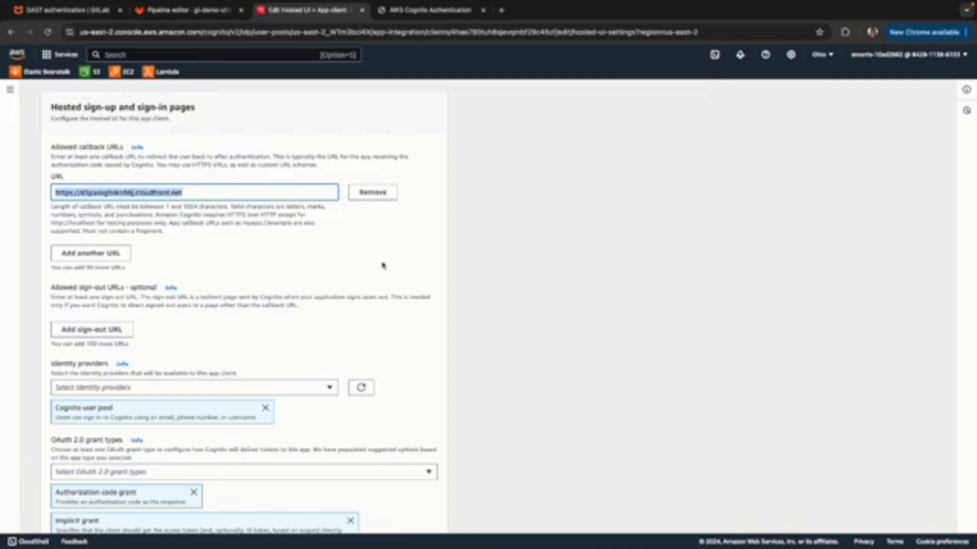
Examine the identity provider and OAuth 2.0 grant types selected in the Hosted UI settings.
scroll(526, 266, down, 2)
scroll(527, 265, down, 5)
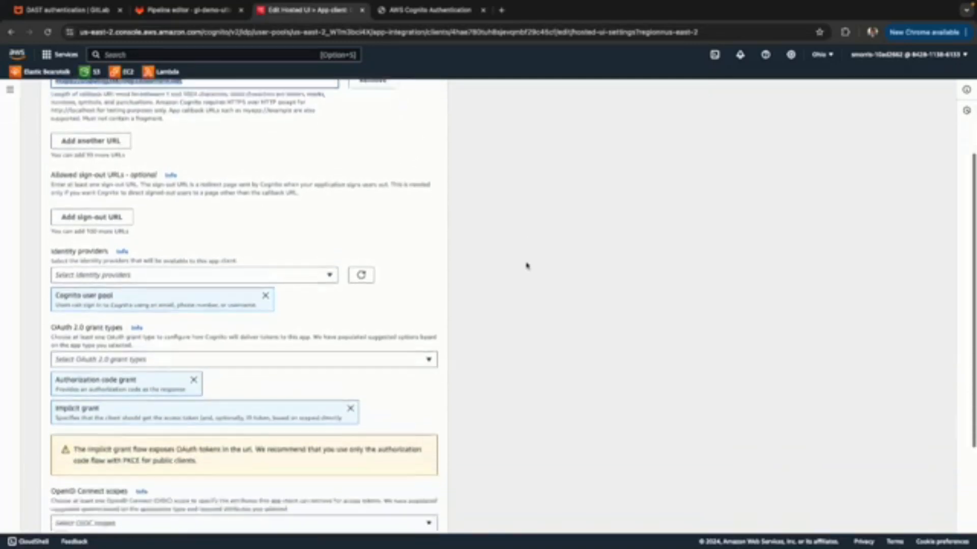
scroll(526, 266, up, 3)
scroll(527, 266, up, 1)
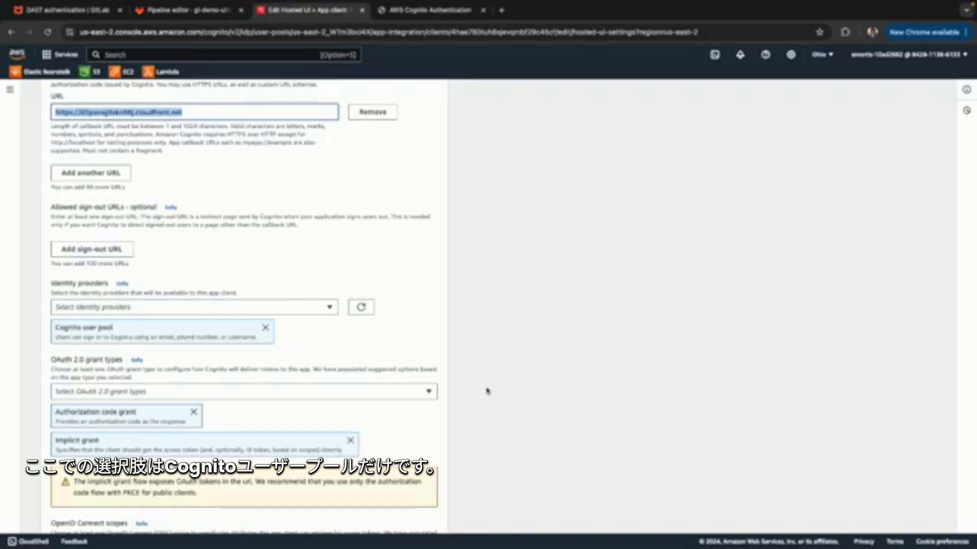
scroll(488, 393, down, 2)
scroll(495, 286, down, 2)
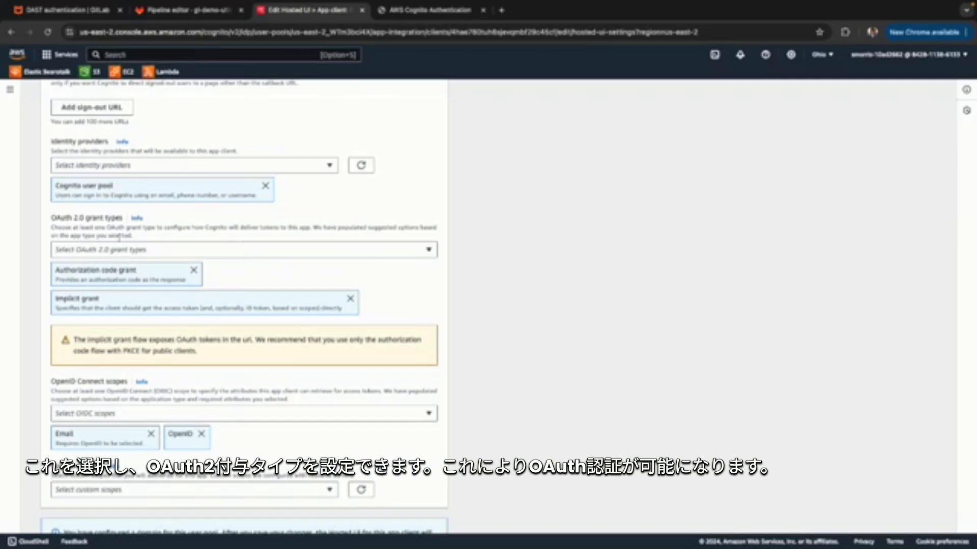
triple_click(120, 231)
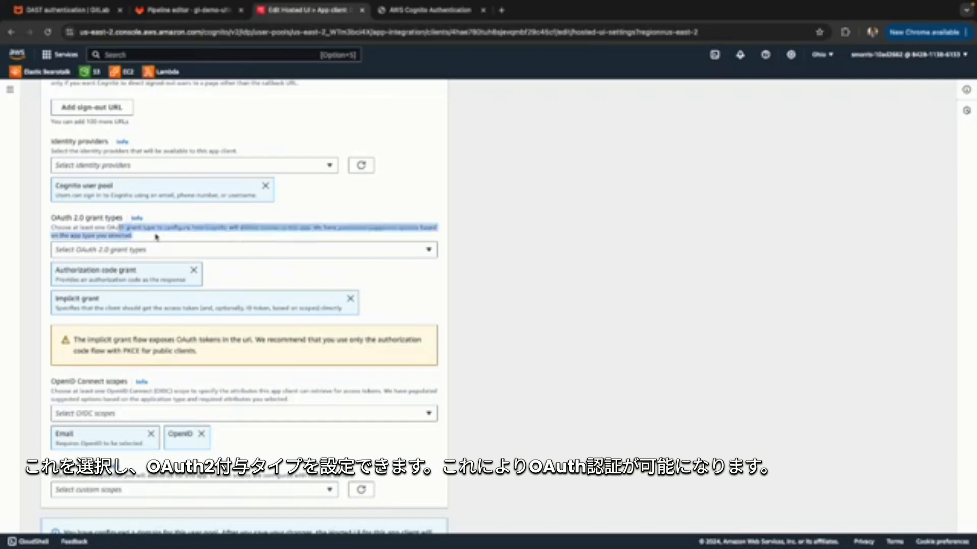
click(156, 236)
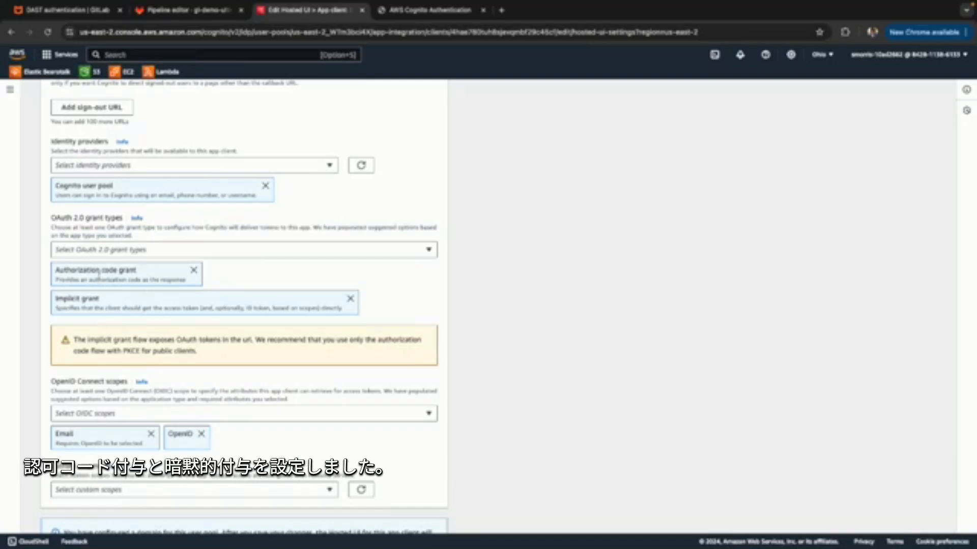
scroll(130, 369, down, 3)
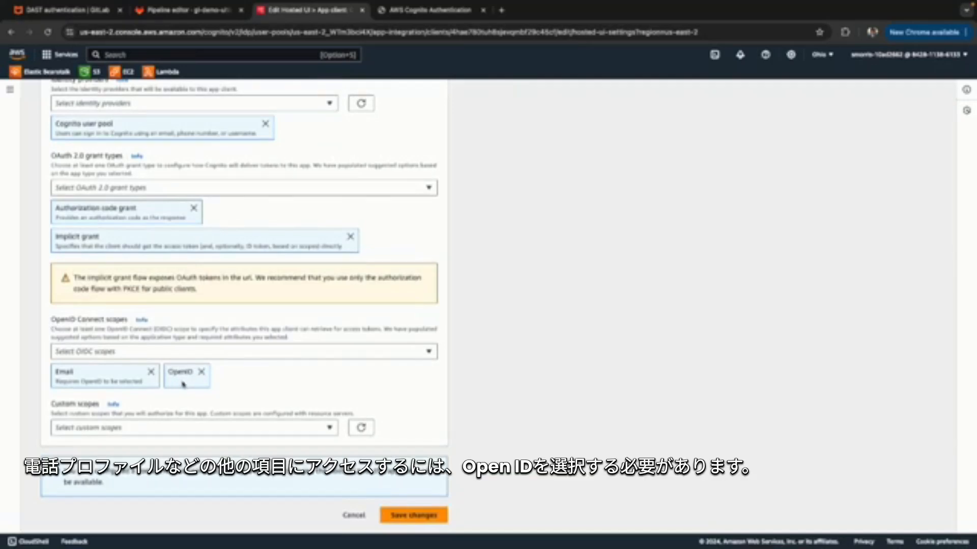
Review the available OpenID Connect scopes, then leave the Hosted UI editor without saving and return to the DAST Client overview.
click(185, 355)
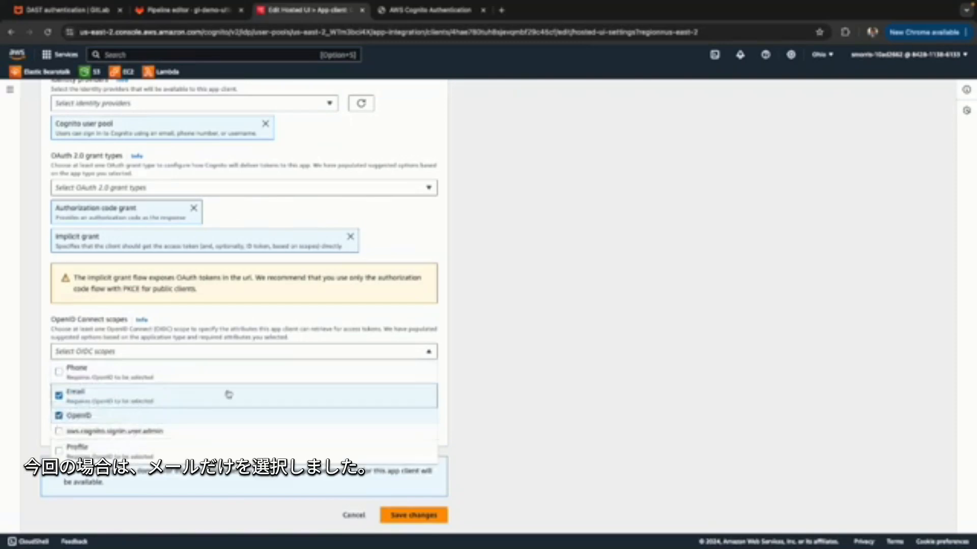
click(525, 425)
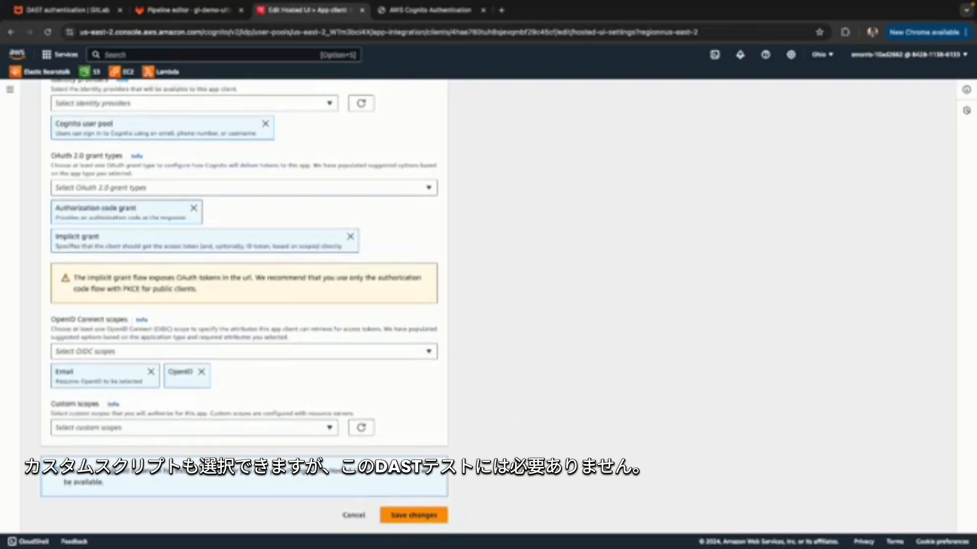
scroll(590, 447, up, 1)
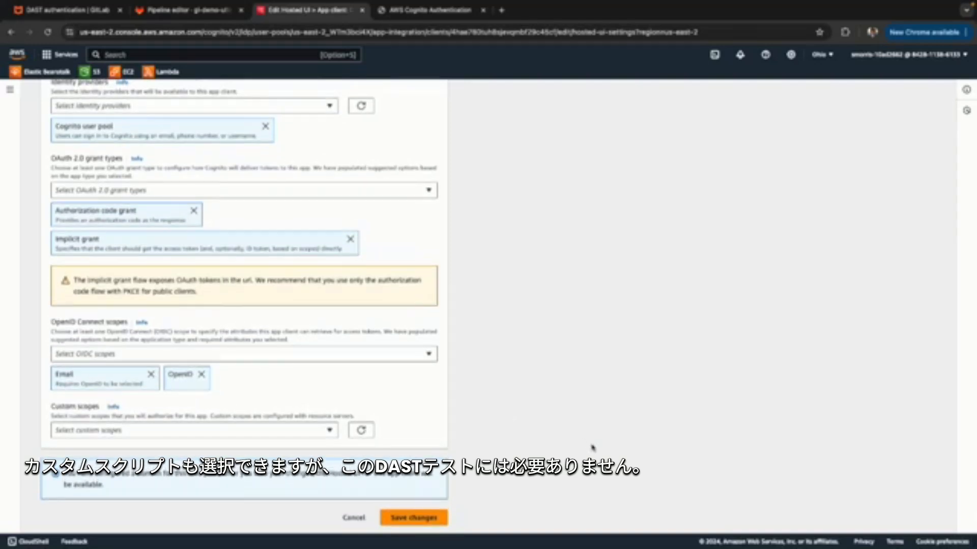
click(413, 518)
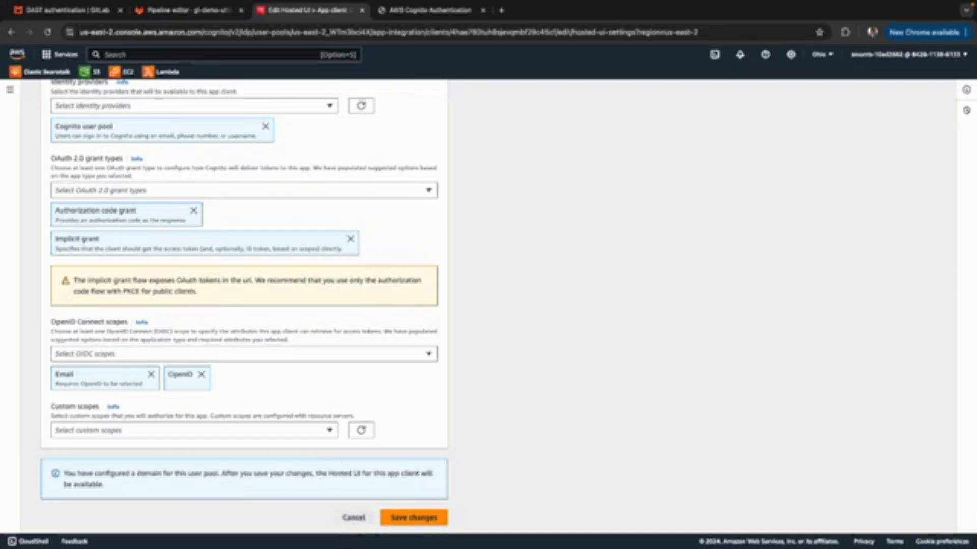
scroll(442, 370, down, 3)
scroll(441, 369, down, 5)
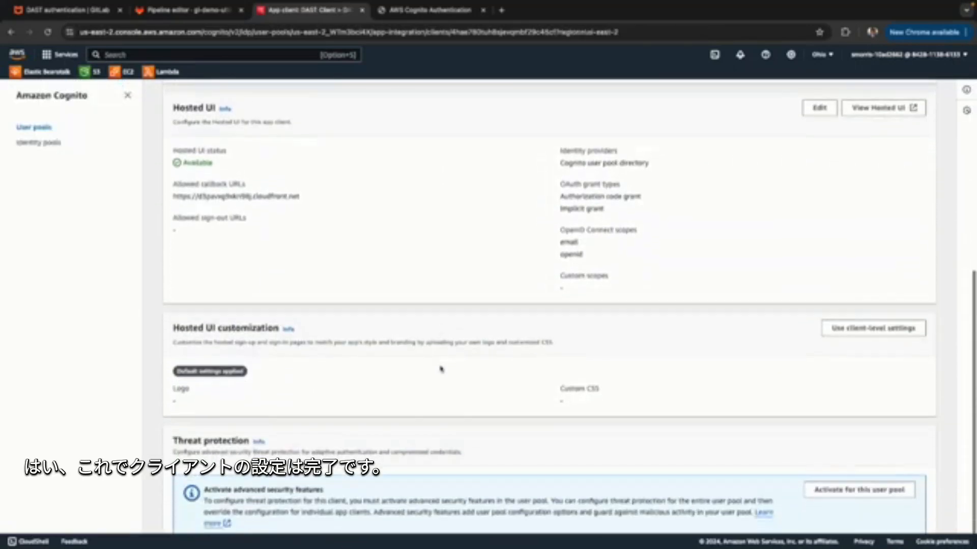
scroll(441, 369, up, 10)
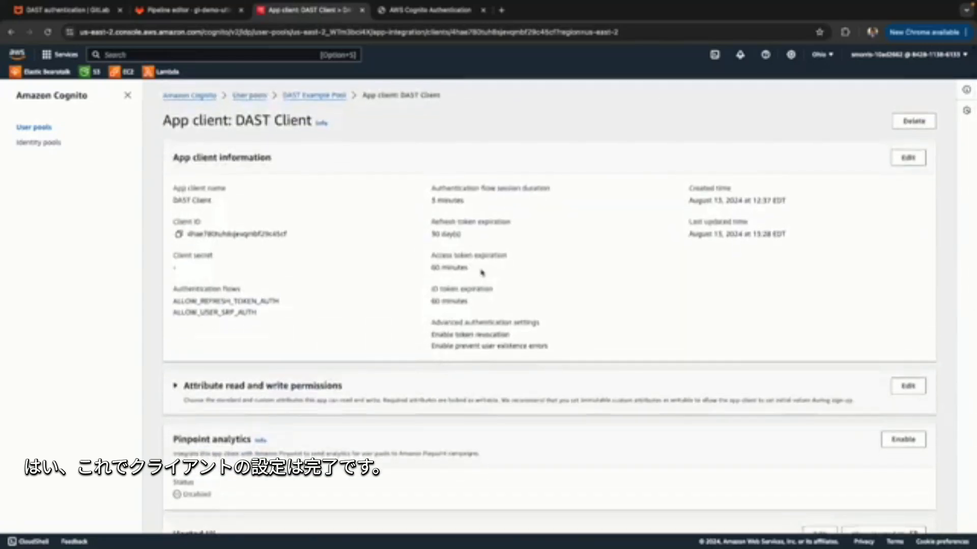
scroll(499, 448, down, 6)
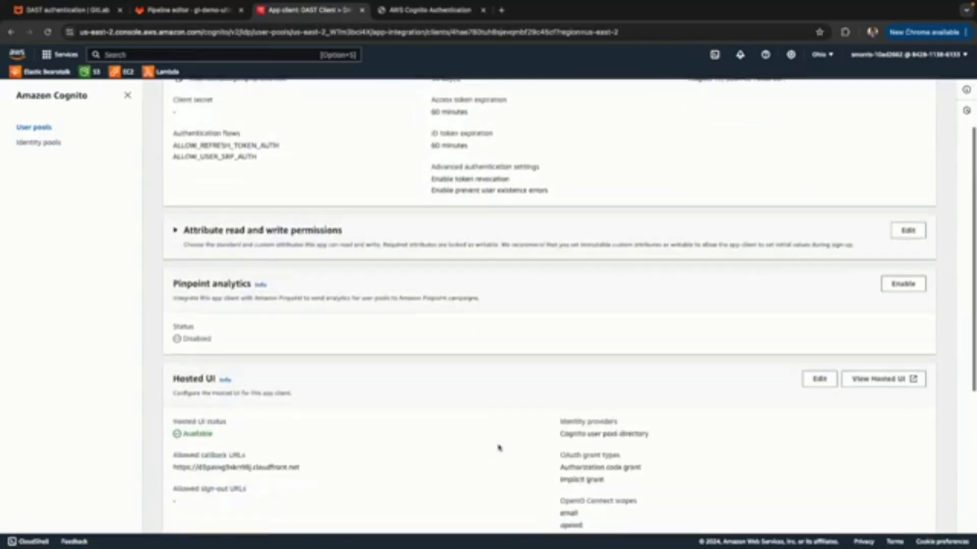
Switch to Visual Studio Code and examine the lines in app.js that read the username and password values.
key(ctrl+Right)
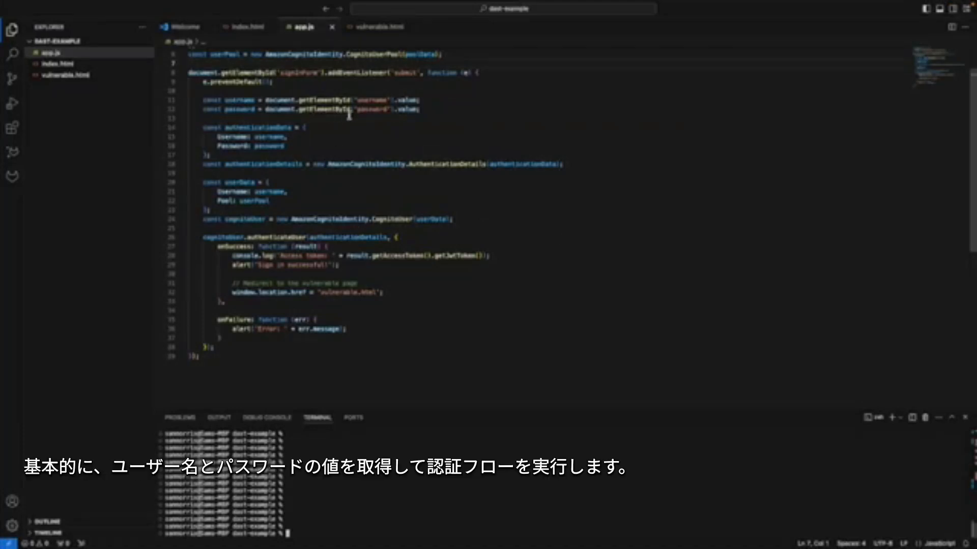
click(355, 100)
click(361, 110)
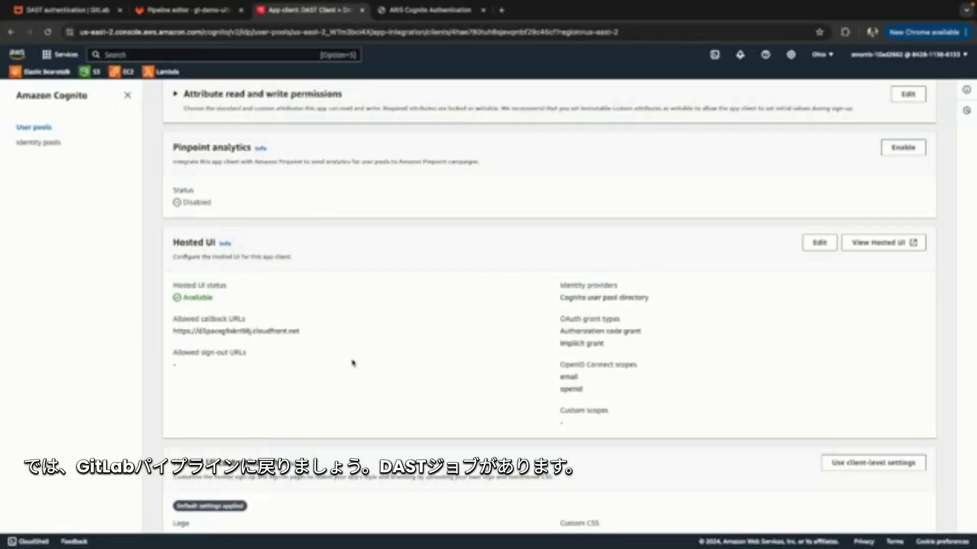
Return to the GitLab pipeline editor in the browser and examine the dast job's stage and its DAST_WEBSITE variable.
click(199, 16)
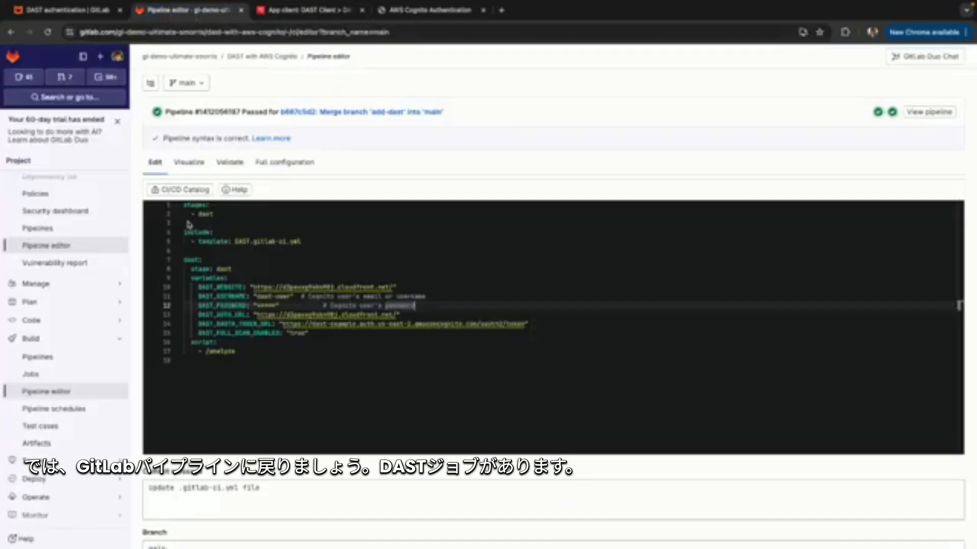
click(192, 260)
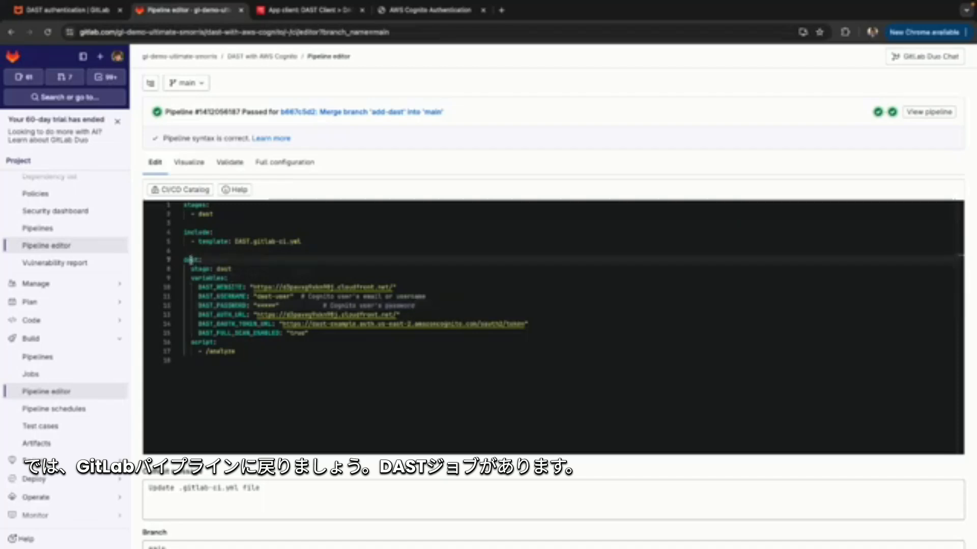
click(217, 269)
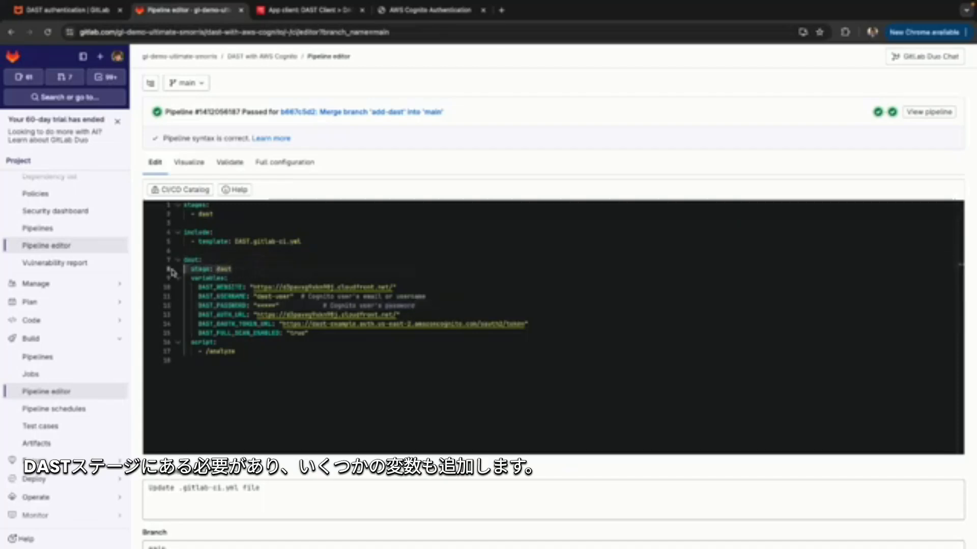
click(249, 286)
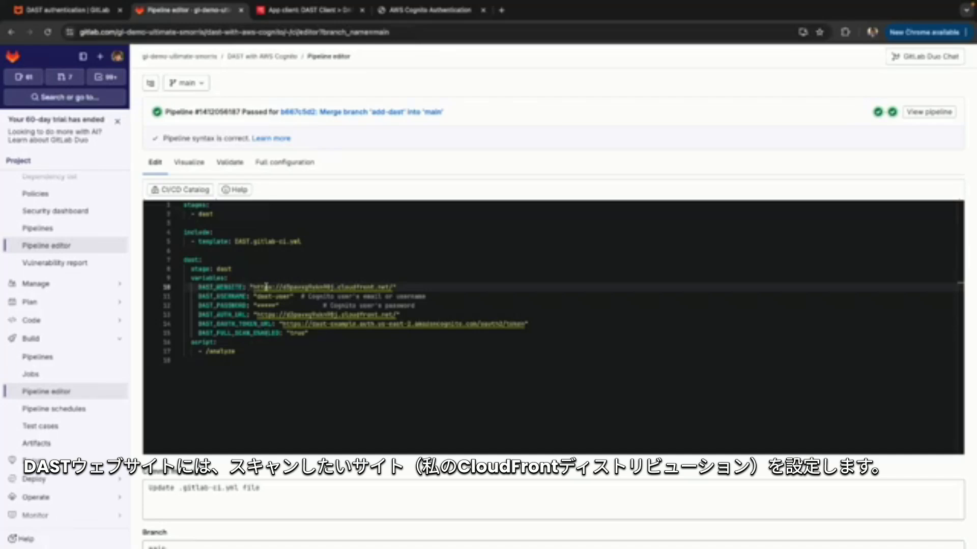
Examine the values of the DAST_WEBSITE, DAST_USERNAME and DAST_PASSWORD variables in the dast job.
drag(253, 287, 392, 288)
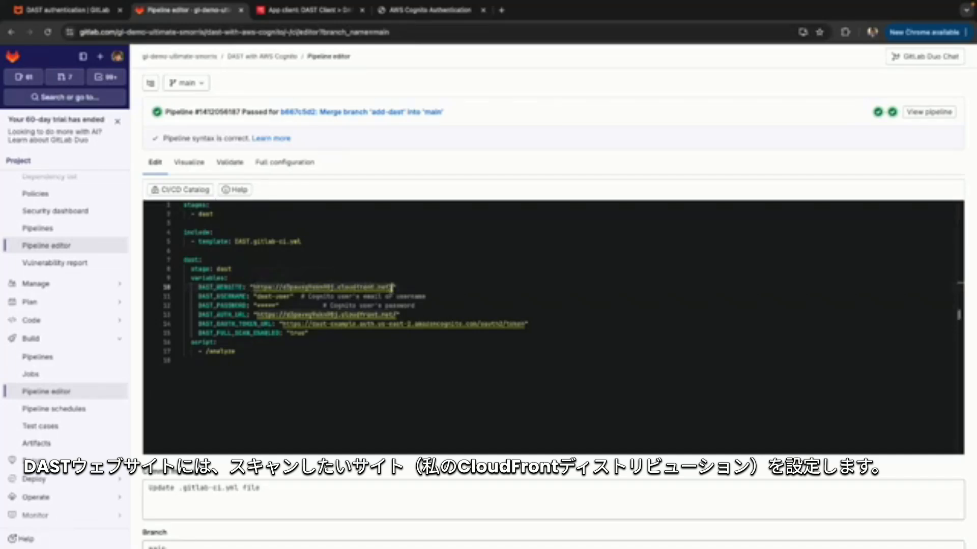
click(336, 300)
click(257, 297)
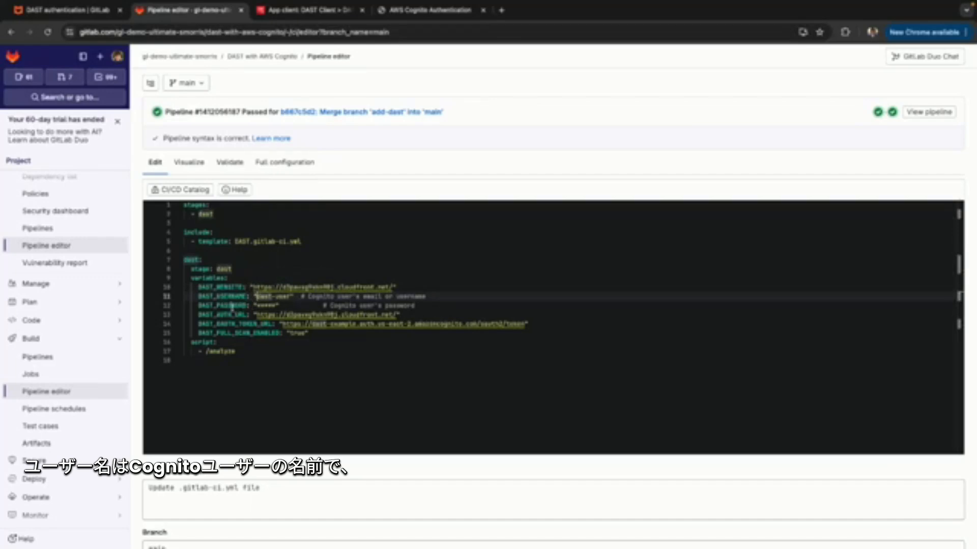
click(330, 305)
click(365, 306)
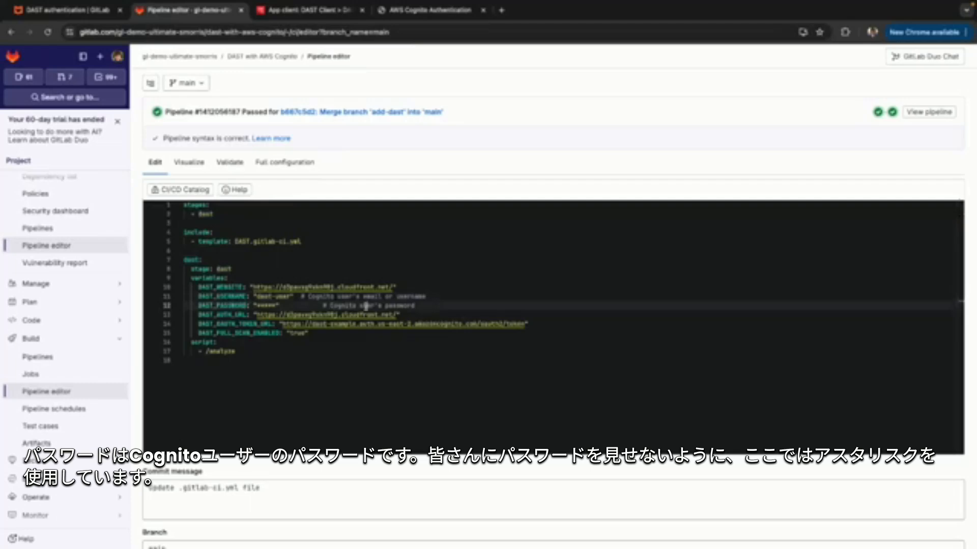
click(259, 306)
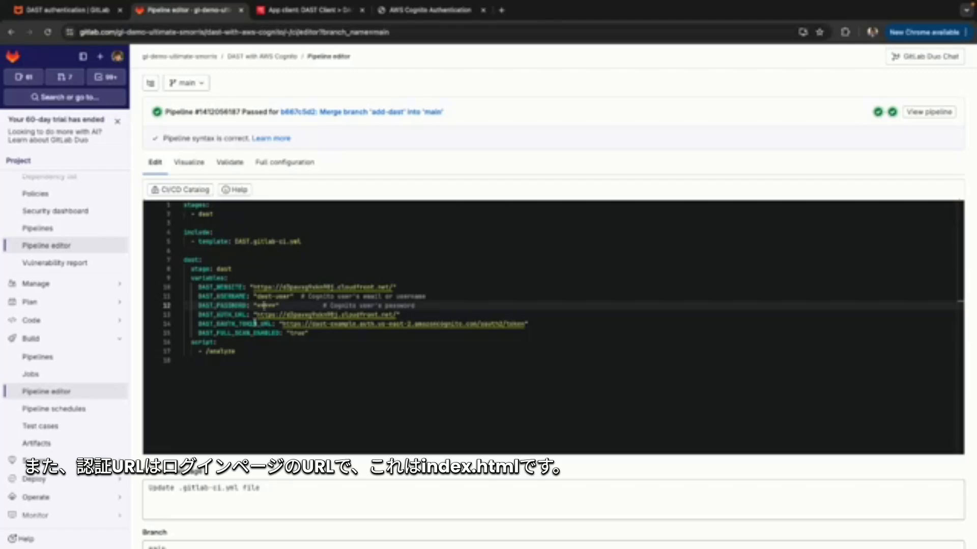
Examine the URLs given for the DAST_AUTH_URL and DAST_OAUTH_TOKEN_URL variables.
click(356, 315)
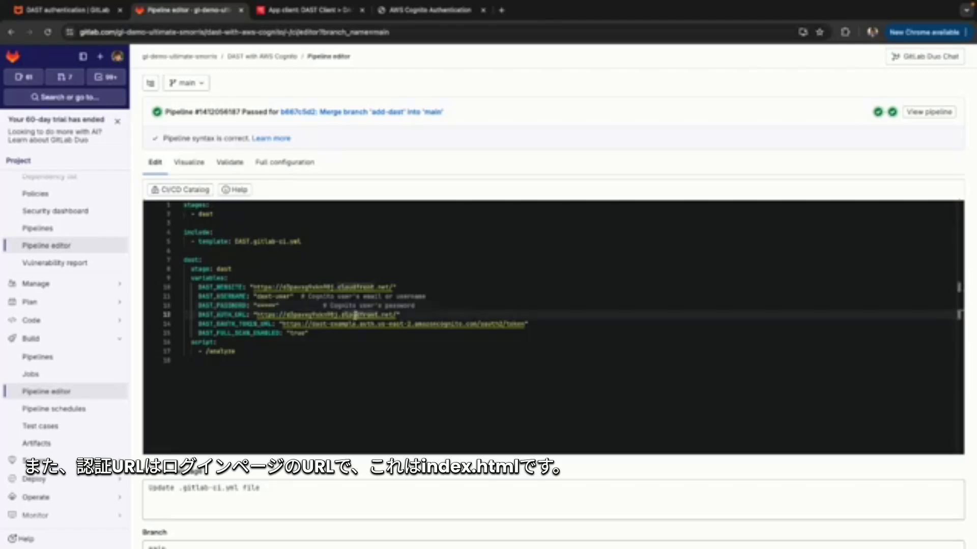
click(401, 315)
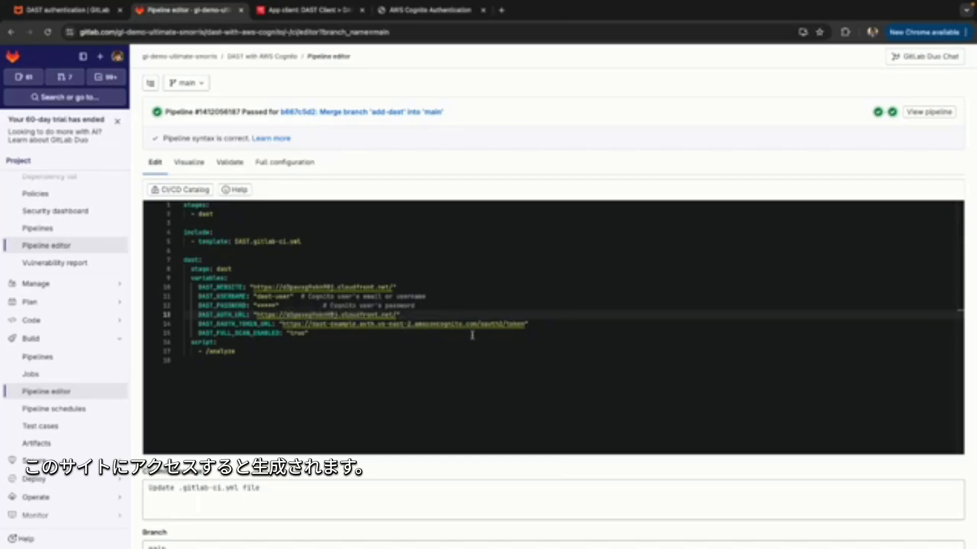
drag(400, 314, 257, 314)
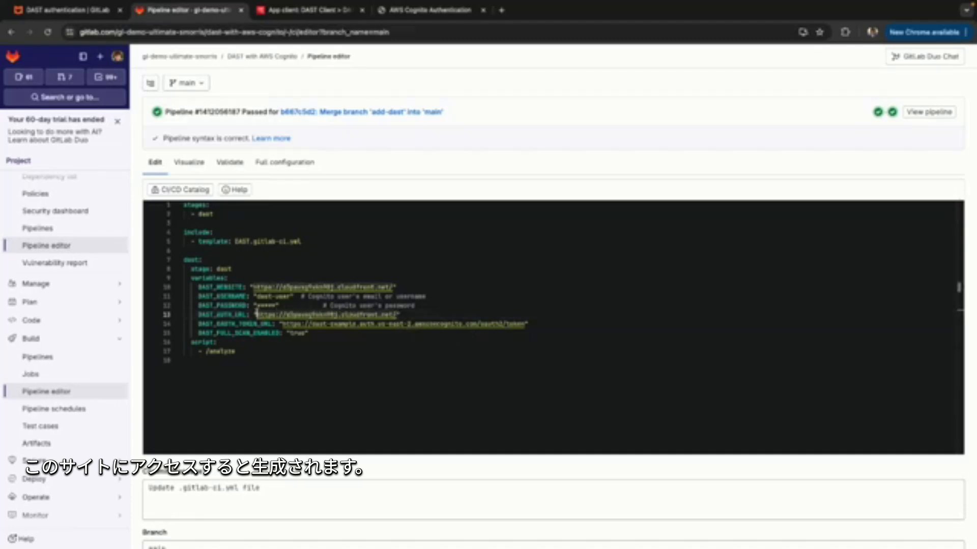
click(224, 324)
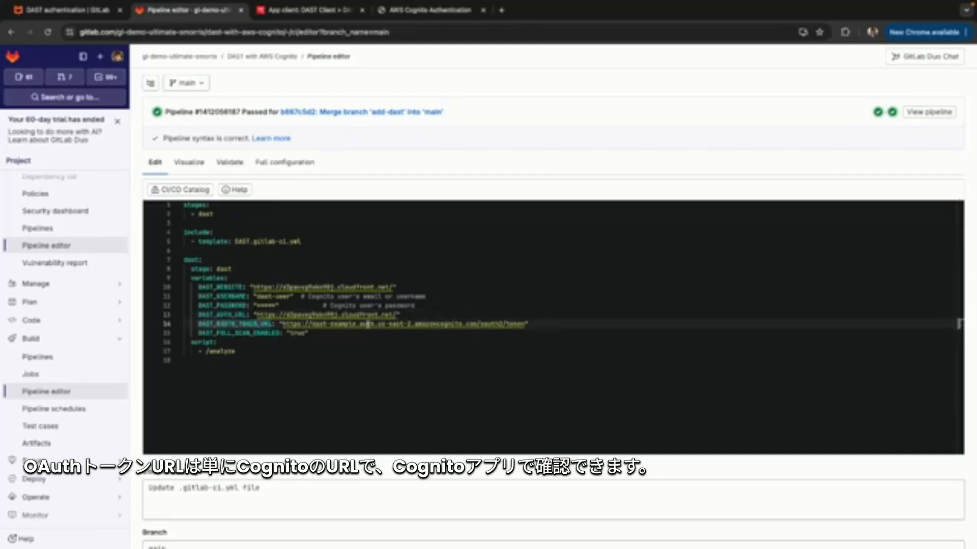
click(478, 324)
drag(478, 324, 281, 324)
Switch to the Amazon Cognito console and locate the Cognito domain in the user pool's app integration settings.
click(303, 10)
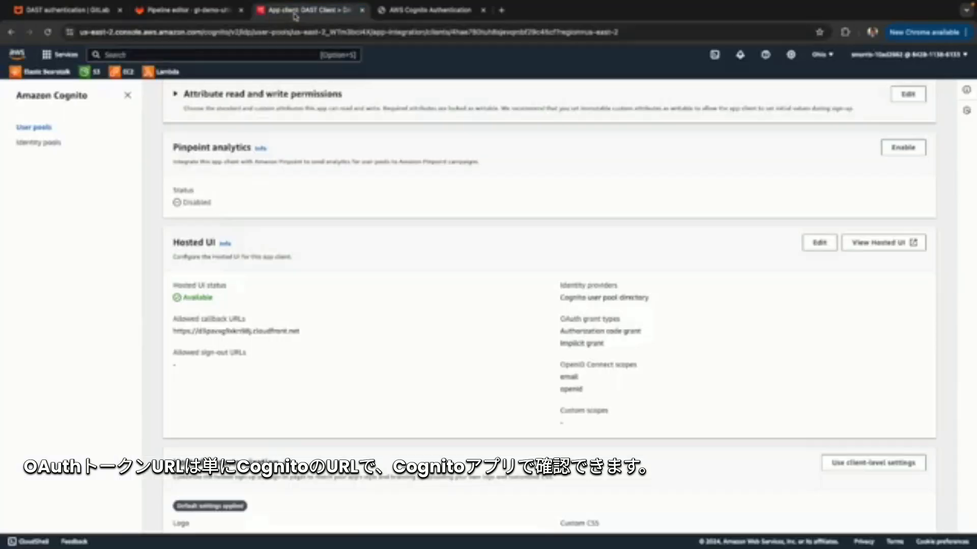
scroll(295, 266, up, 5)
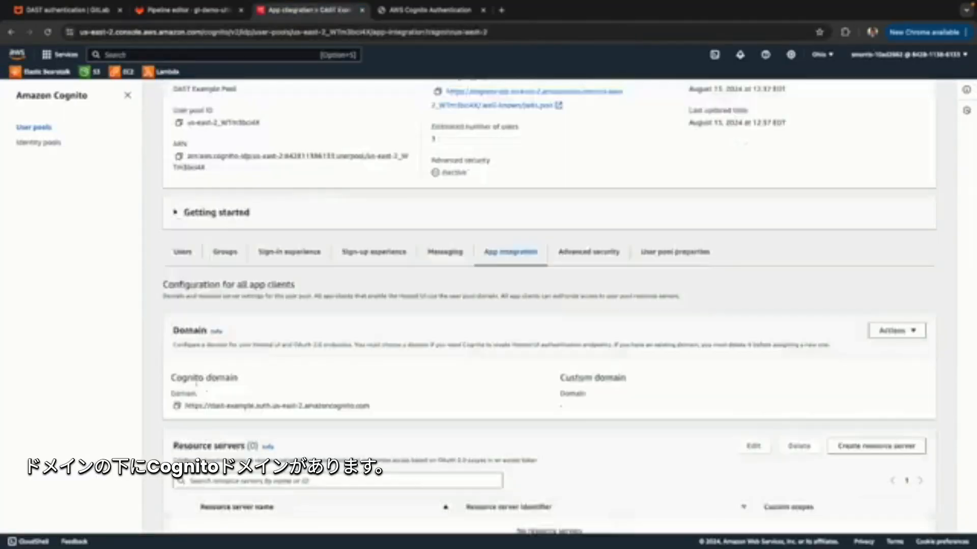
drag(168, 377, 255, 384)
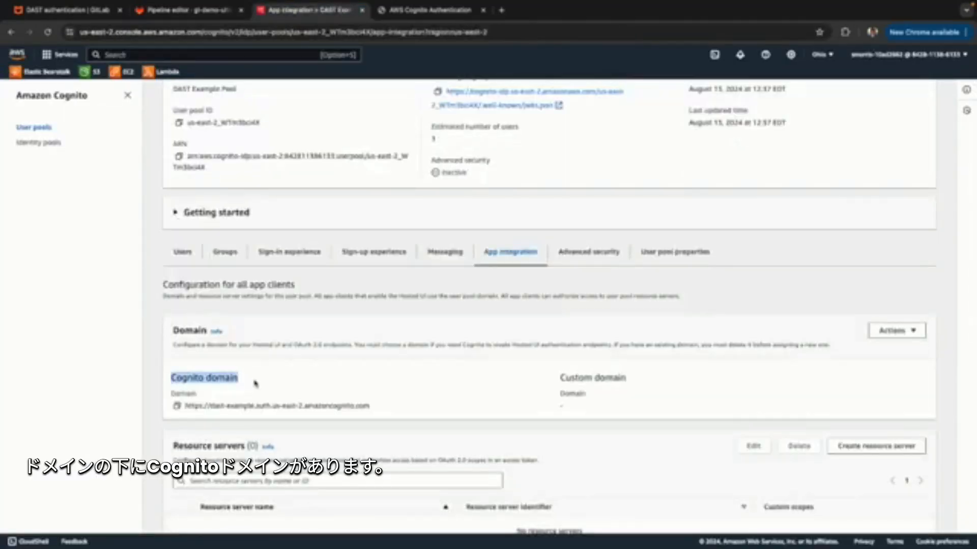
Return to the GitLab pipeline editor and examine the DAST_FULL_SCAN_ENABLED variable.
click(199, 10)
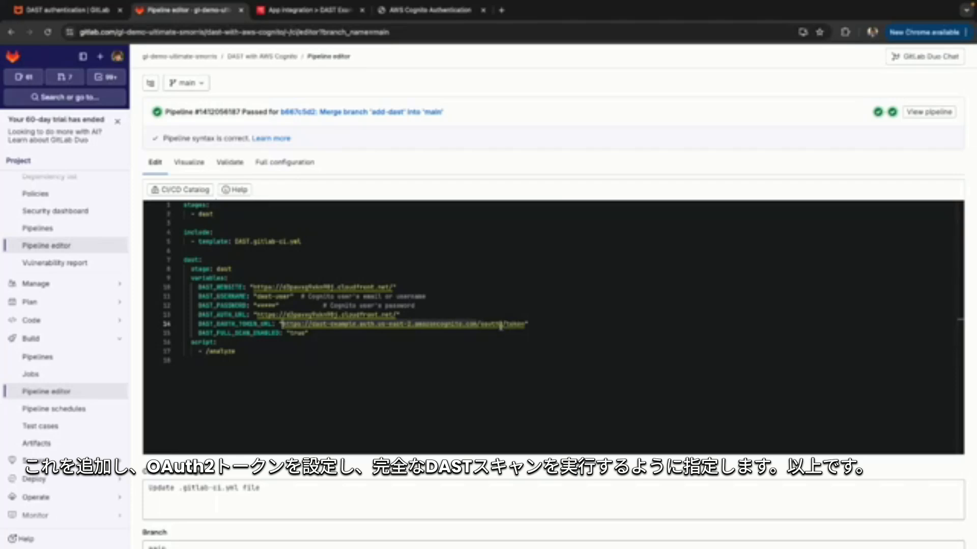
click(218, 333)
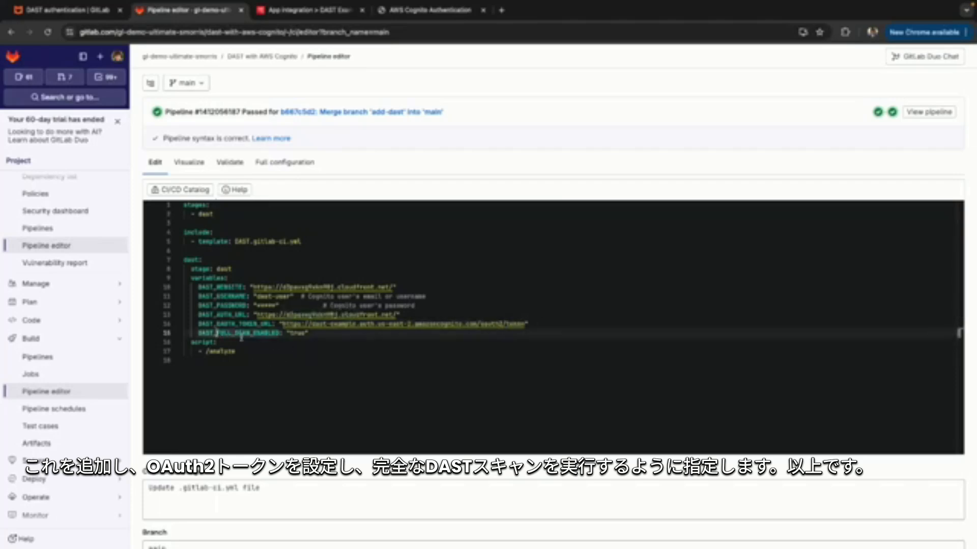
click(309, 332)
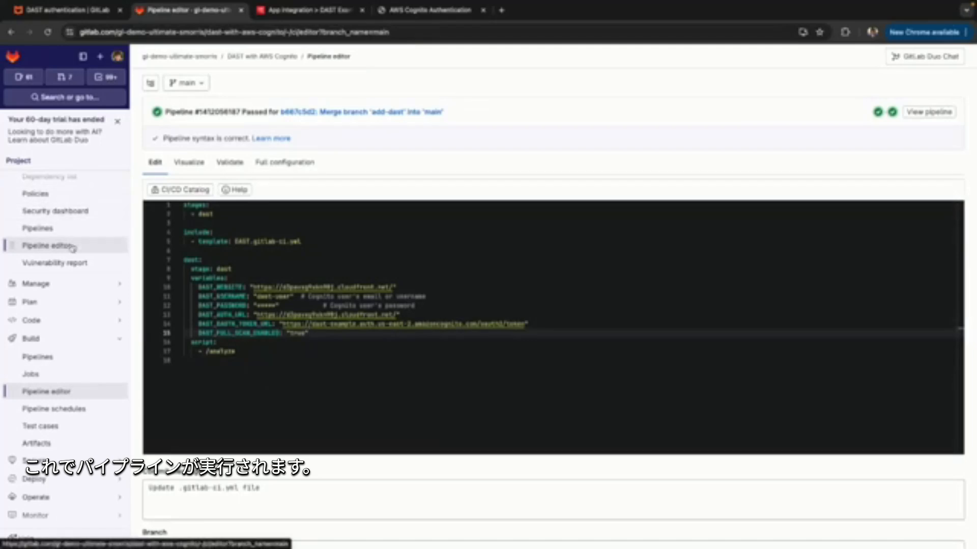
Leave the pipeline editor without saving and open the dast job of the "Merge branch 'add-dast' into 'main'" pipeline.
click(69, 226)
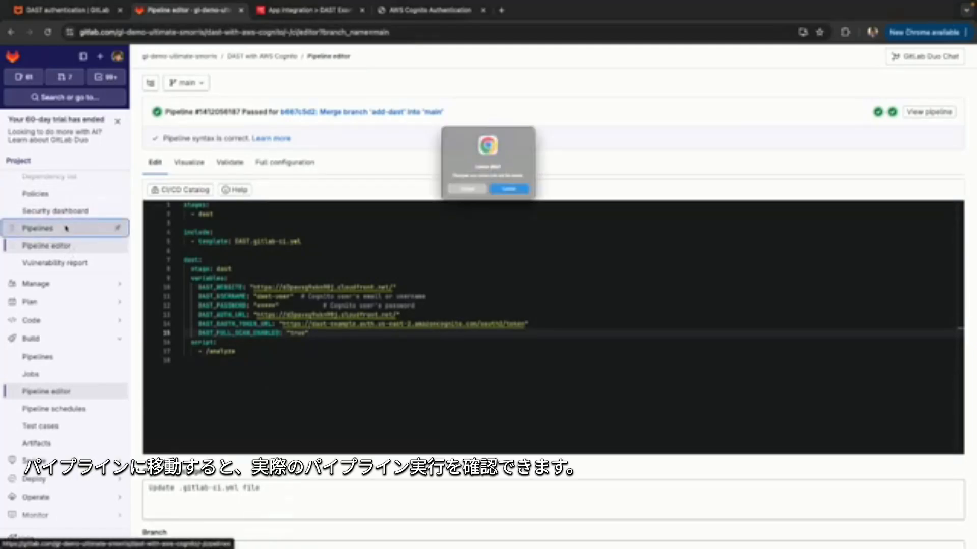
click(506, 198)
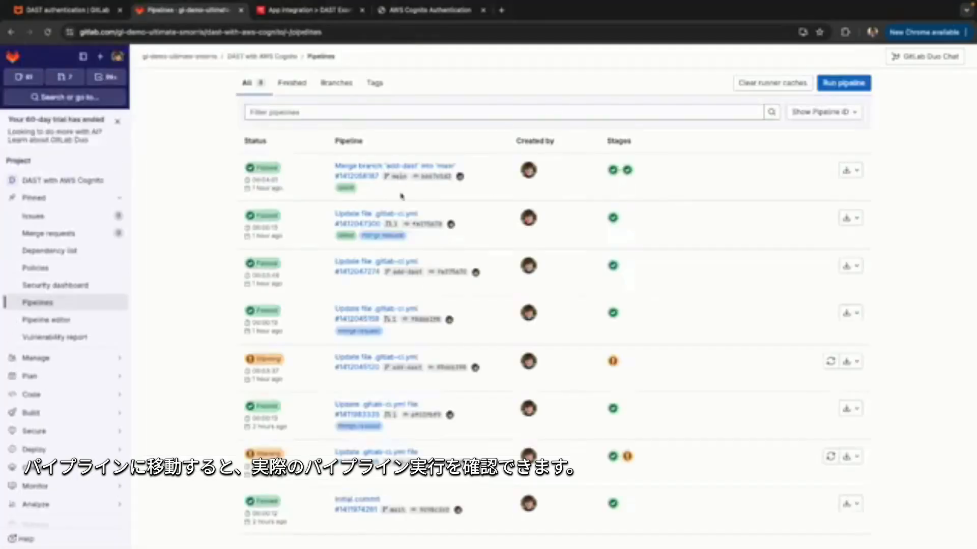
click(627, 170)
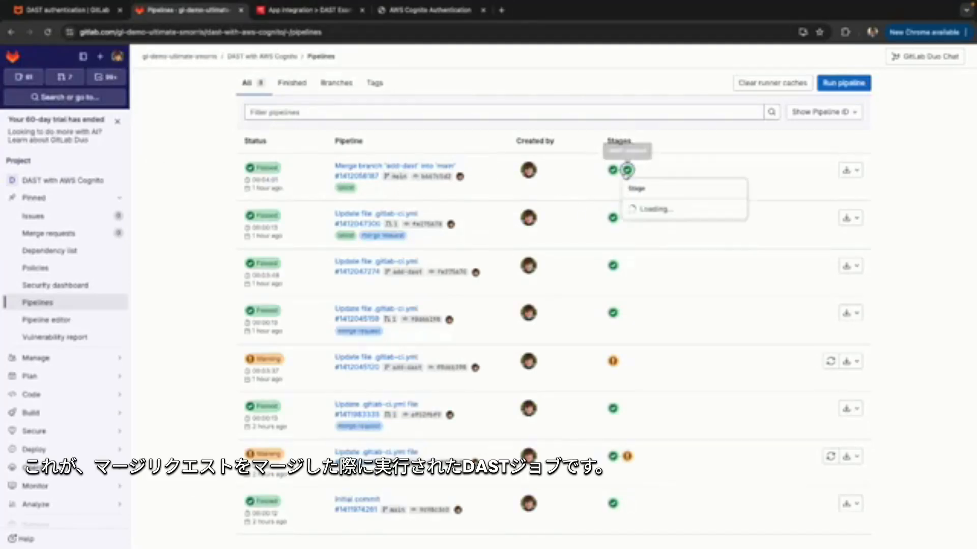
click(660, 209)
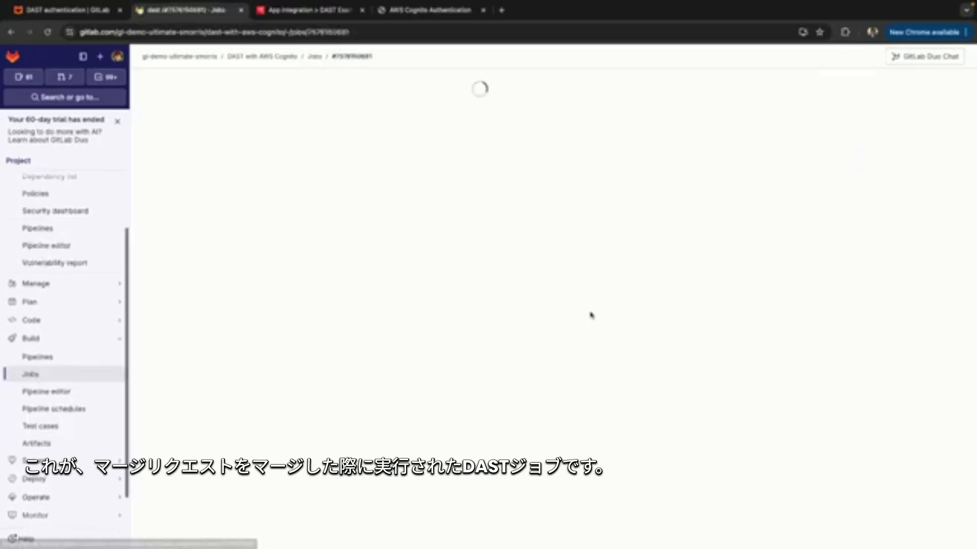
Examine the start of the dast job log, including the preparation steps and the registered vulnerability checks.
scroll(591, 315, up, 20)
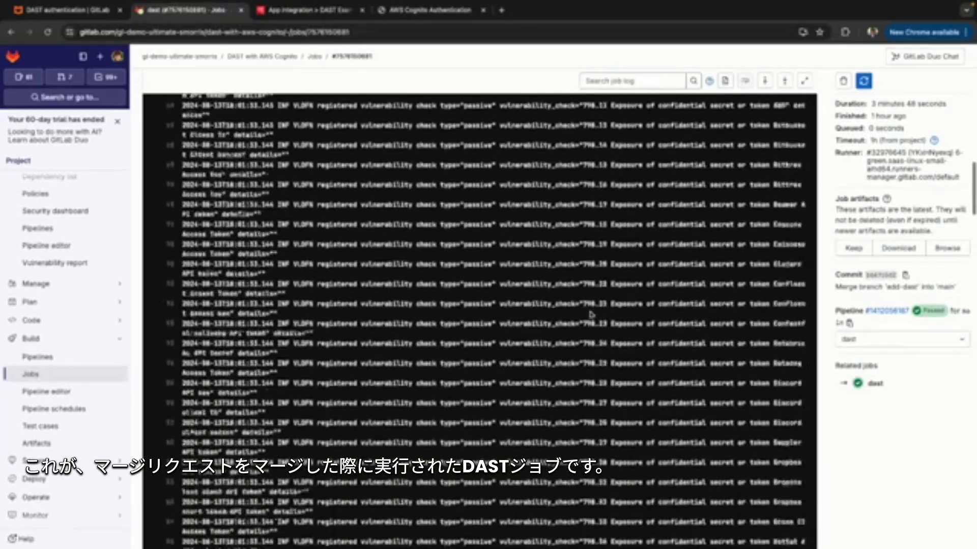
scroll(591, 315, down, 3)
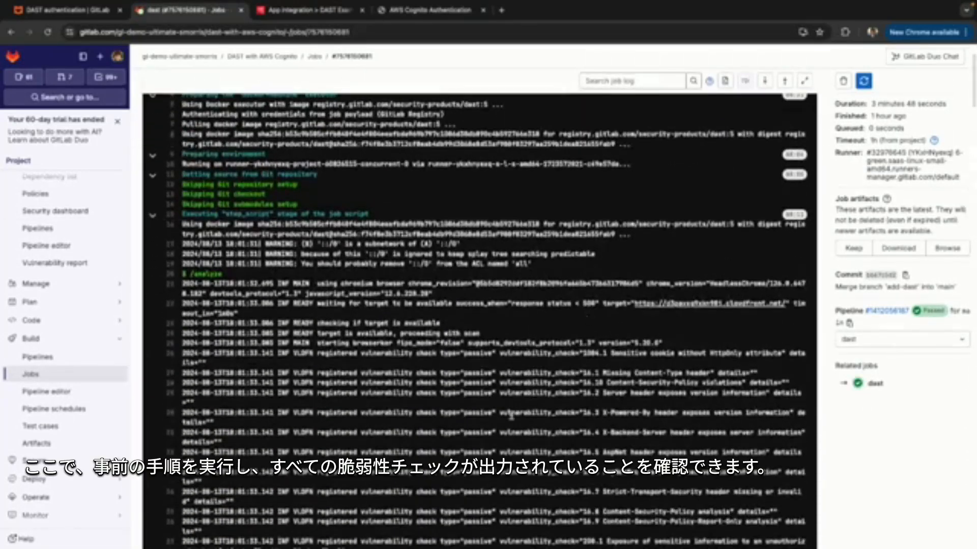
drag(363, 254, 425, 401)
click(426, 402)
scroll(427, 403, down, 3)
scroll(427, 404, down, 3)
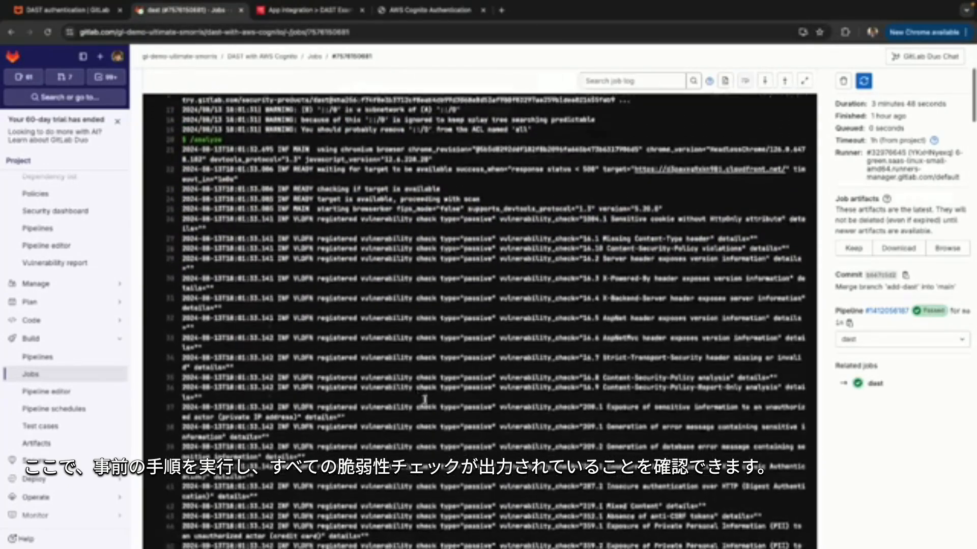
scroll(426, 404, up, 2)
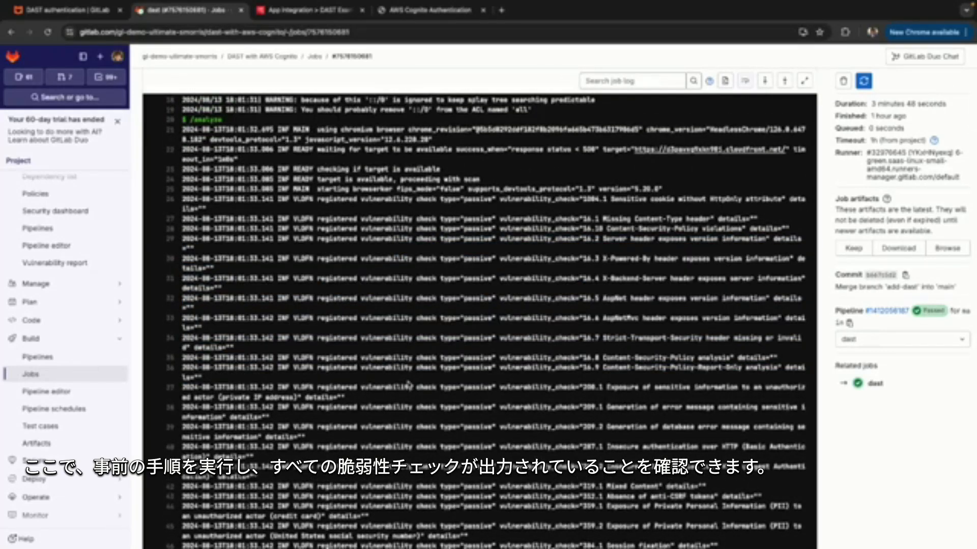
Search the job log for "login" and examine the lines on login verification and login form detection.
key(ctrl+f)
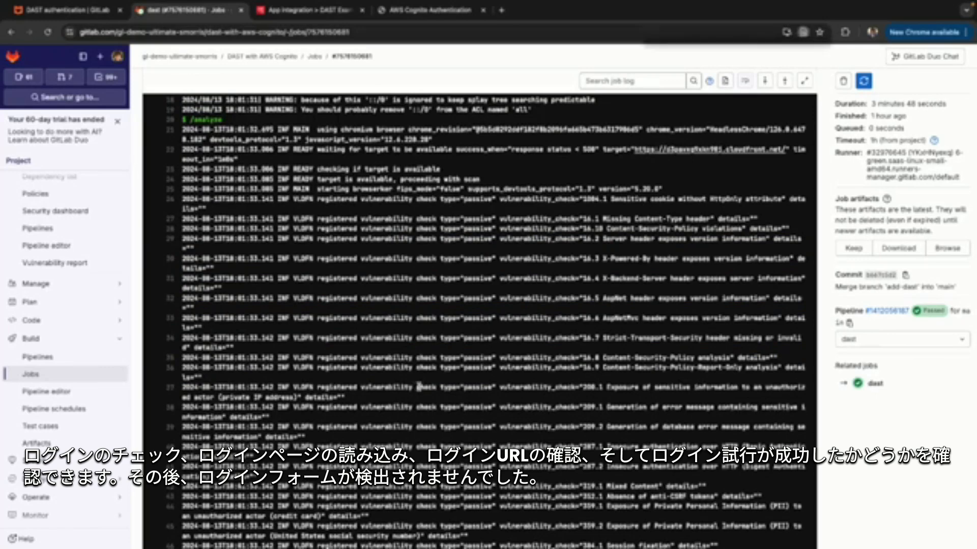
text(login)
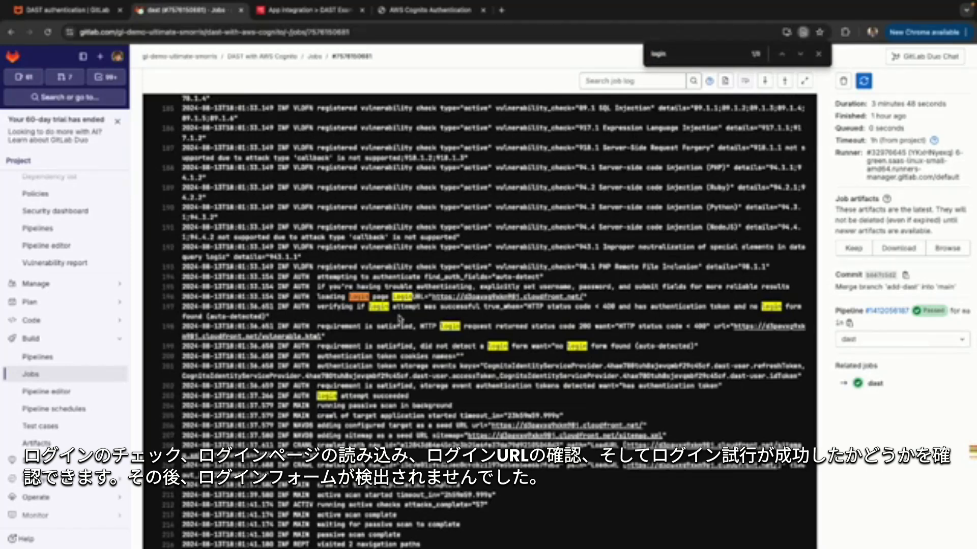
drag(356, 307, 481, 319)
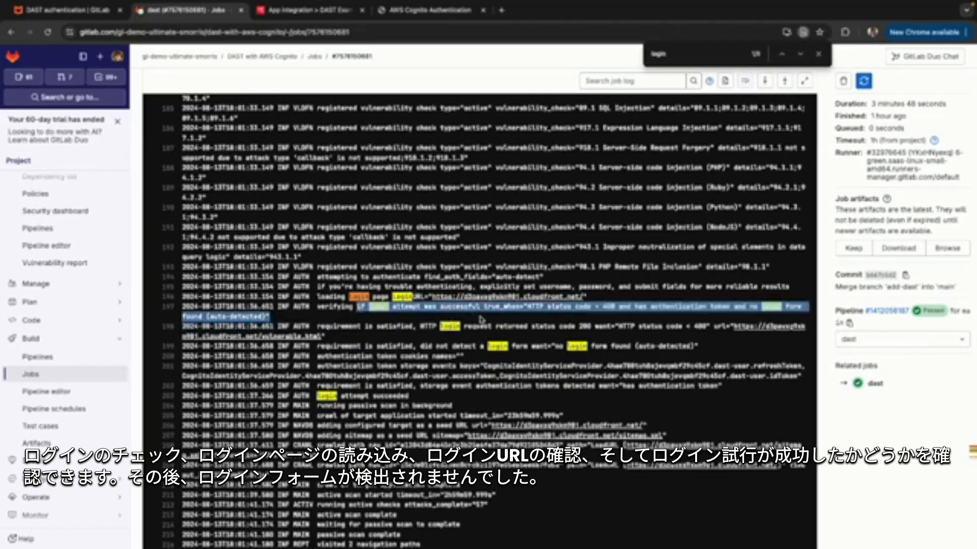
click(481, 319)
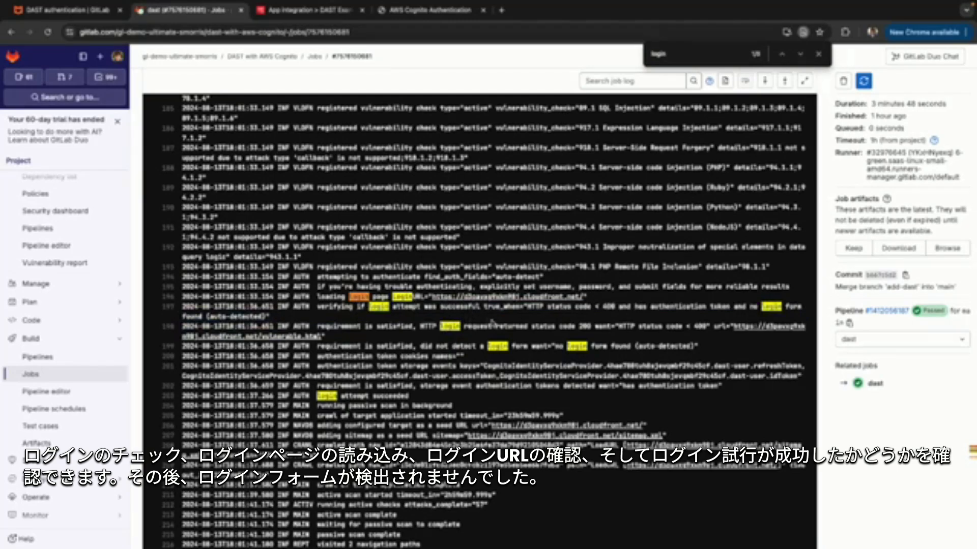
scroll(490, 392, down, 1)
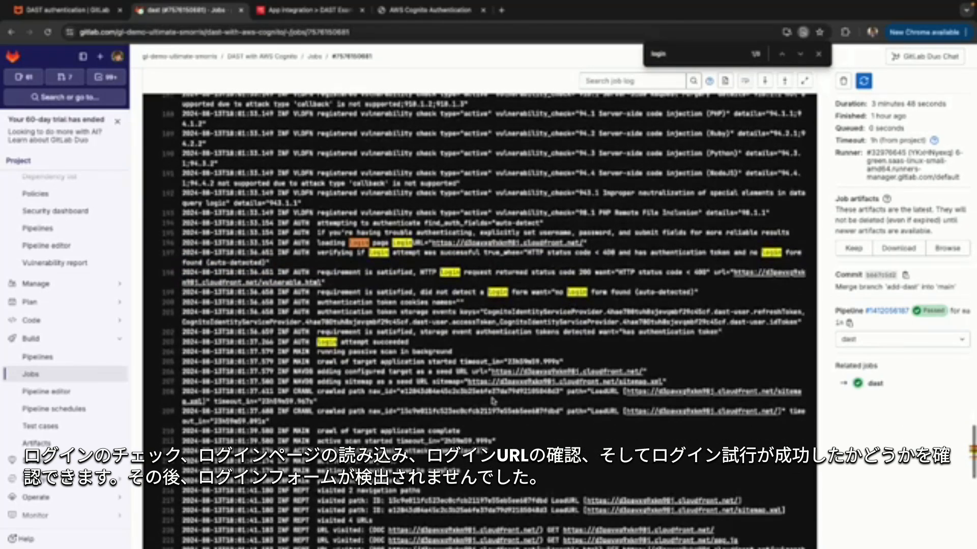
scroll(493, 400, down, 1)
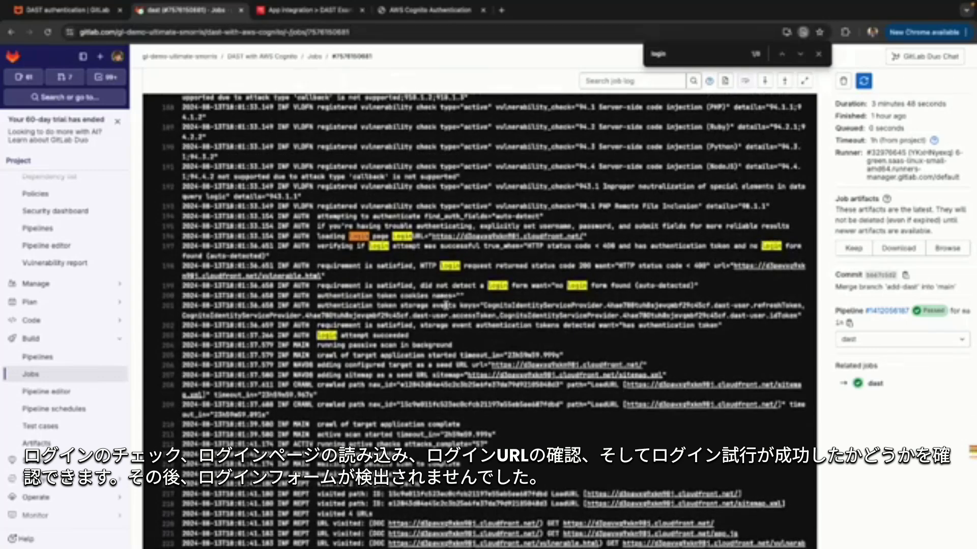
scroll(444, 316, down, 1)
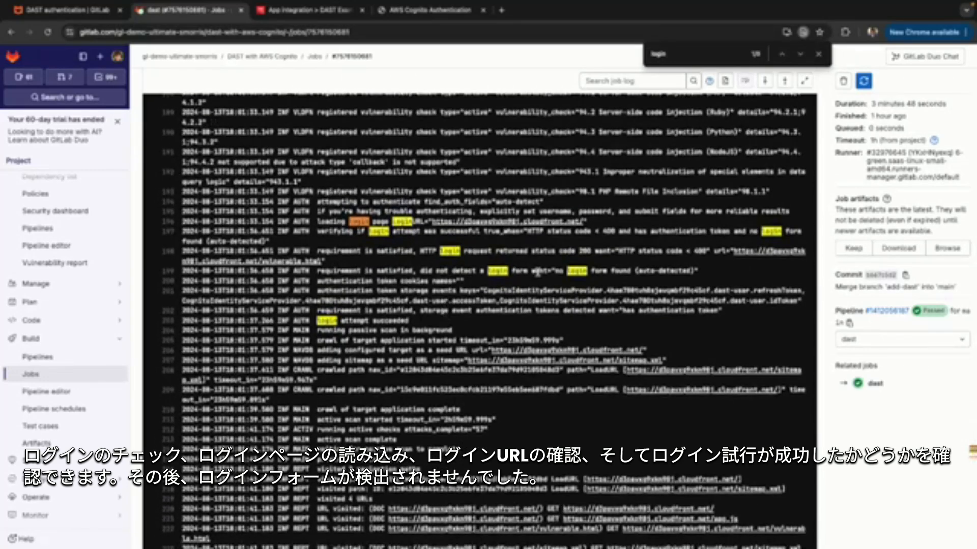
drag(556, 272, 640, 271)
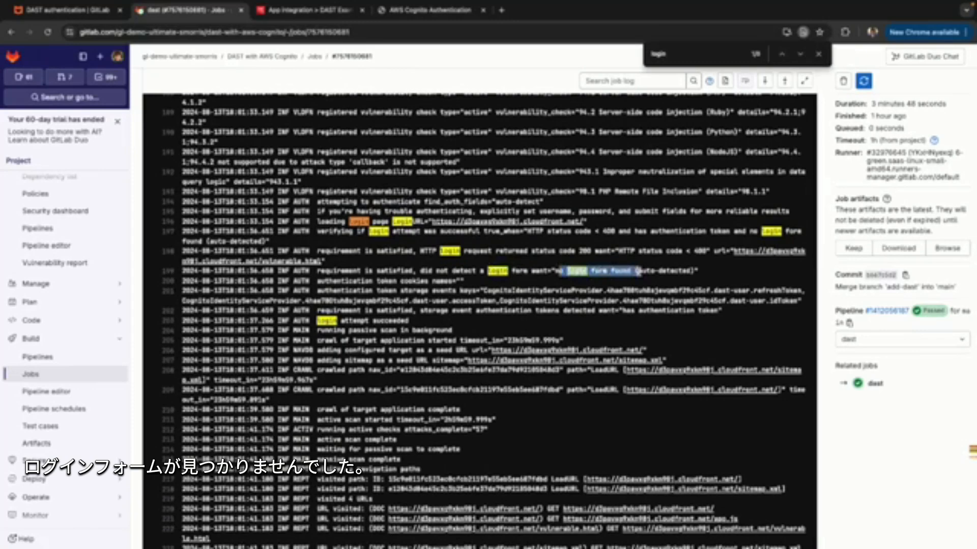
click(640, 271)
Examine the log's login attempt result and the lines that add the target URLs and run the scan.
scroll(364, 300, down, 1)
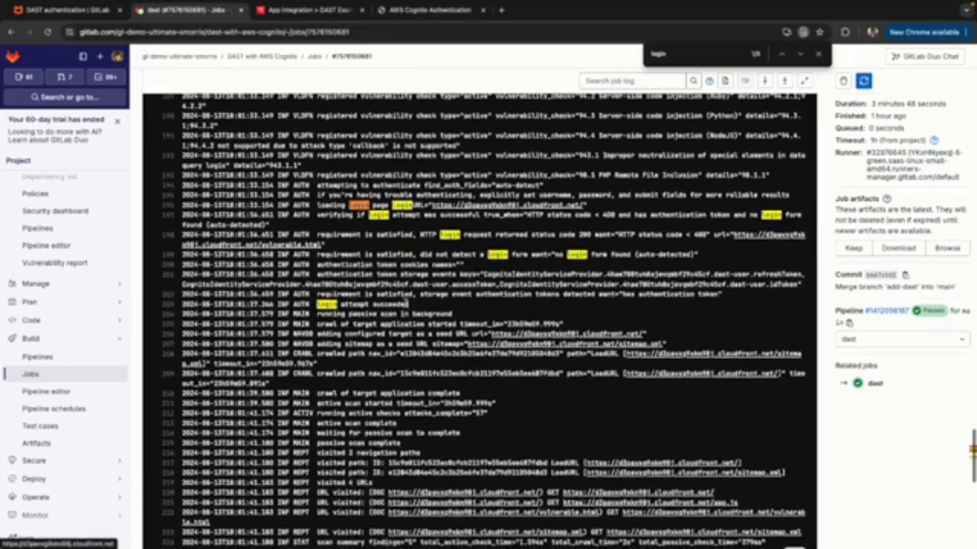
scroll(364, 301, down, 2)
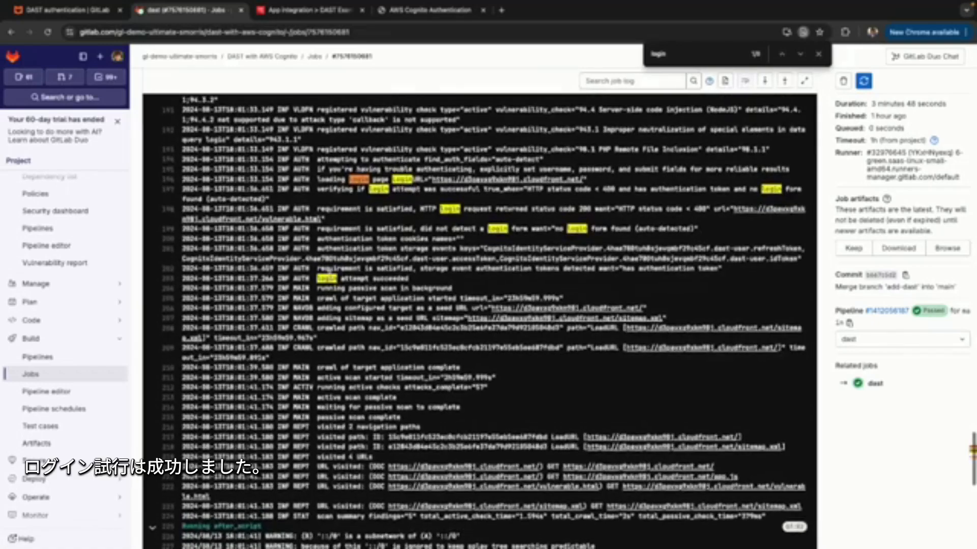
drag(318, 278, 428, 280)
click(428, 279)
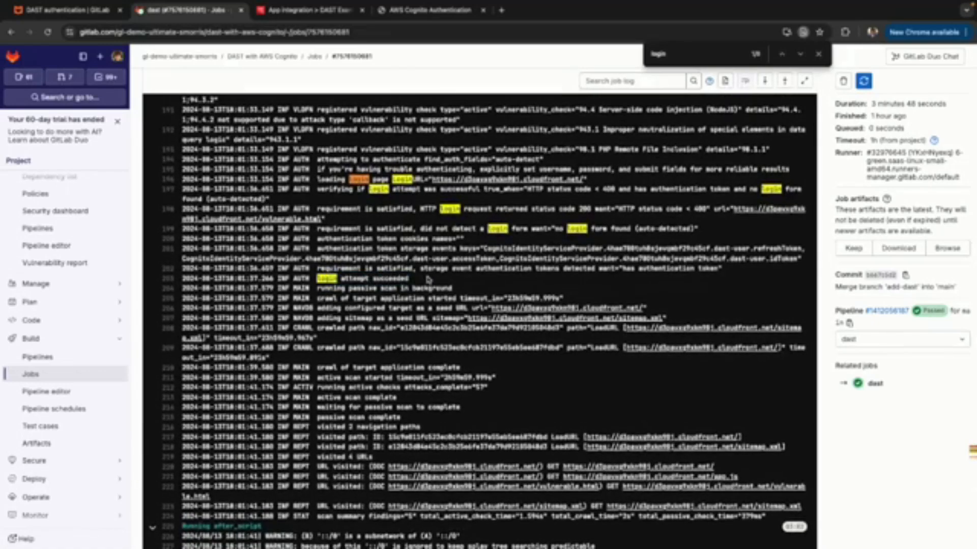
scroll(429, 279, down, 1)
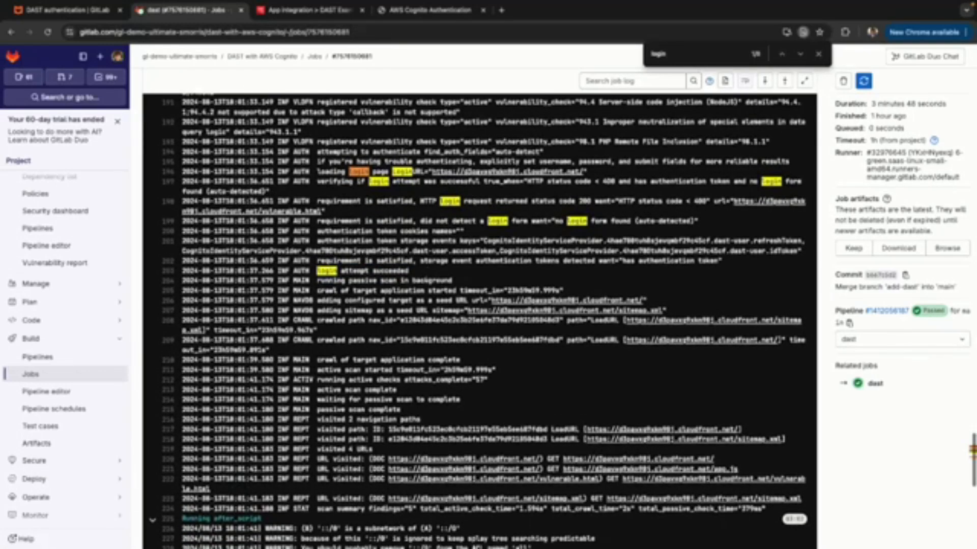
scroll(428, 278, down, 2)
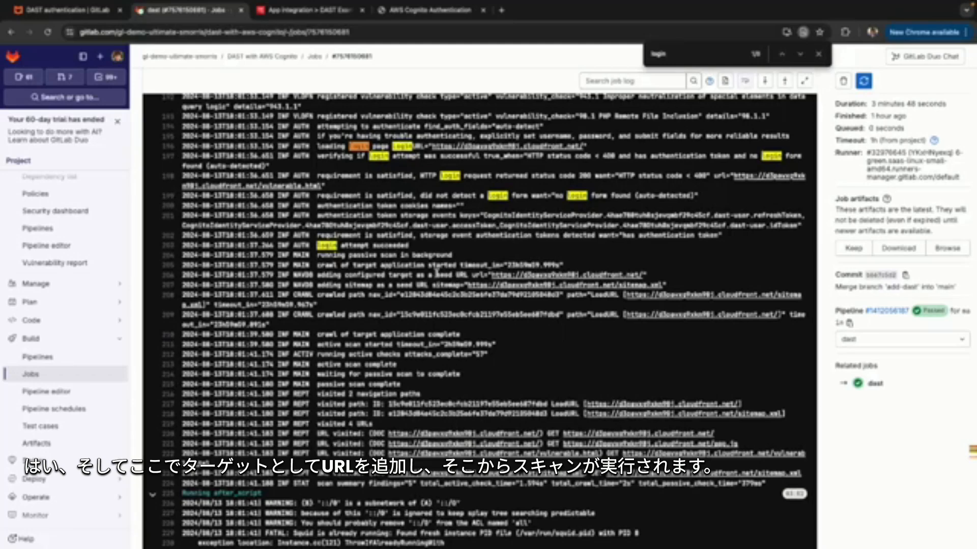
Examine the remainder of the dast job log, from the crawl and scan lines through the after_script output to the artifact uploads.
drag(437, 275, 685, 279)
click(685, 279)
scroll(631, 394, down, 10)
scroll(631, 395, down, 5)
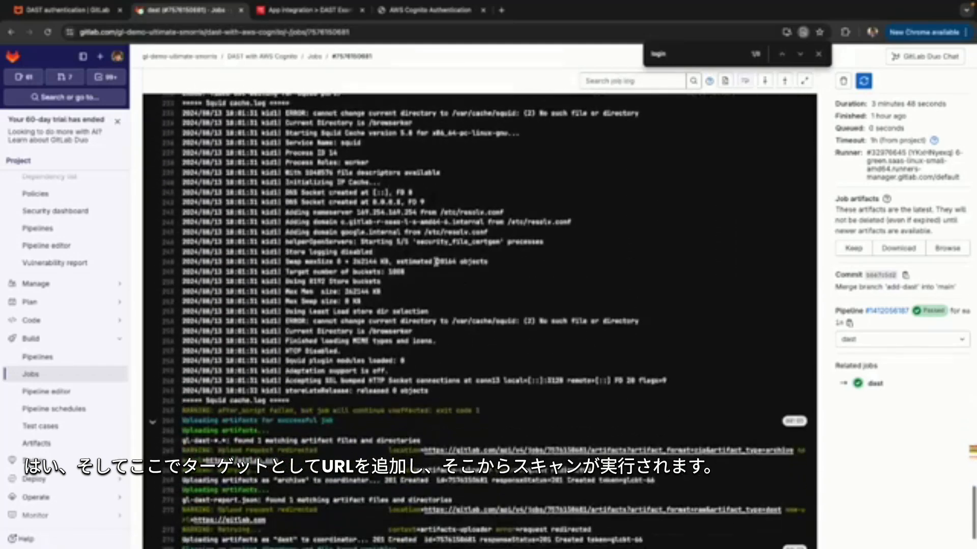
scroll(435, 262, up, 3)
drag(397, 155, 435, 392)
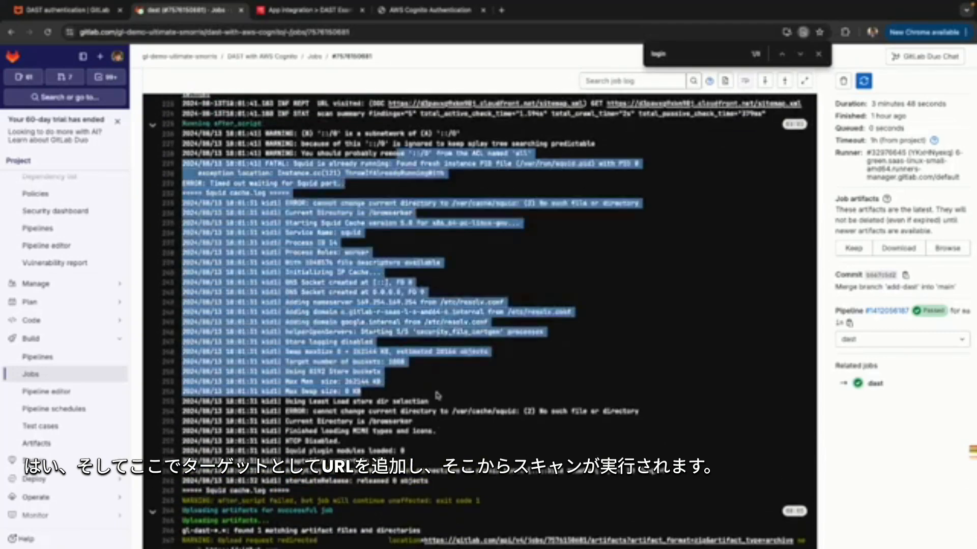
click(430, 404)
scroll(431, 407, down, 1)
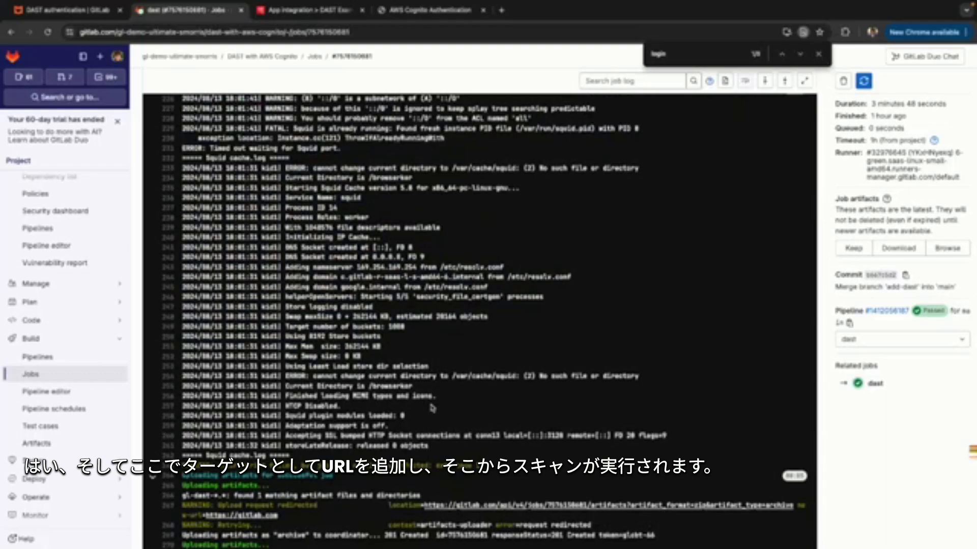
scroll(431, 406, down, 5)
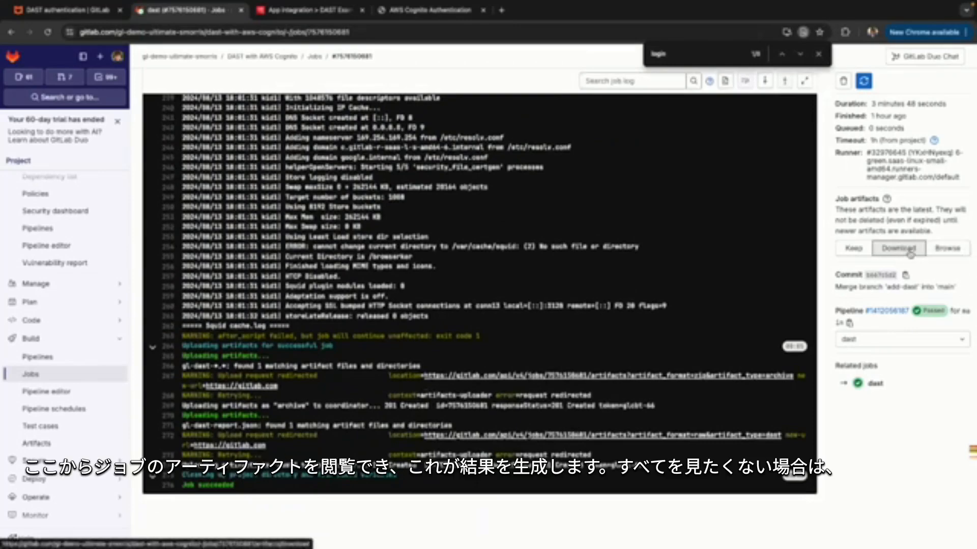
Browse the dast job's artifacts, open gl-dast-report.json through its external link and look over the raw JSON.
click(946, 251)
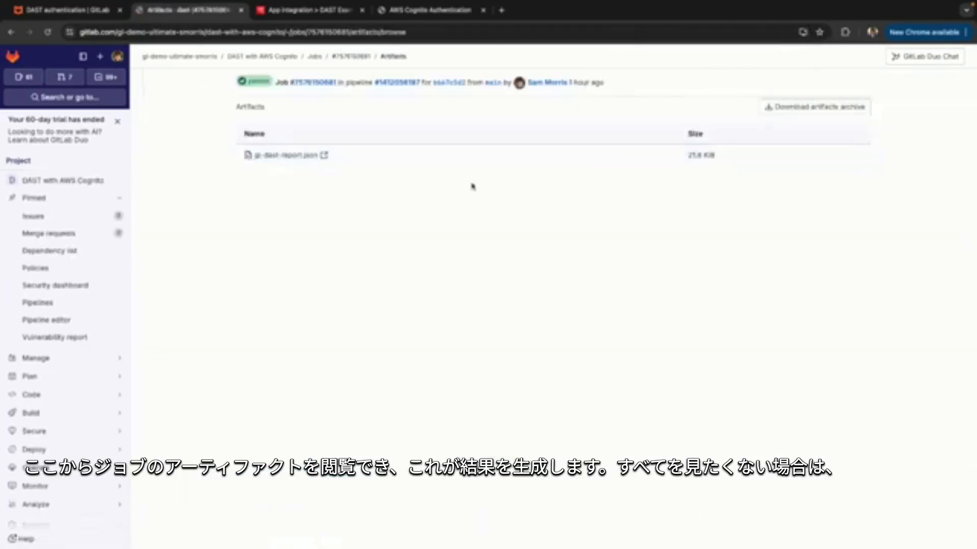
click(268, 156)
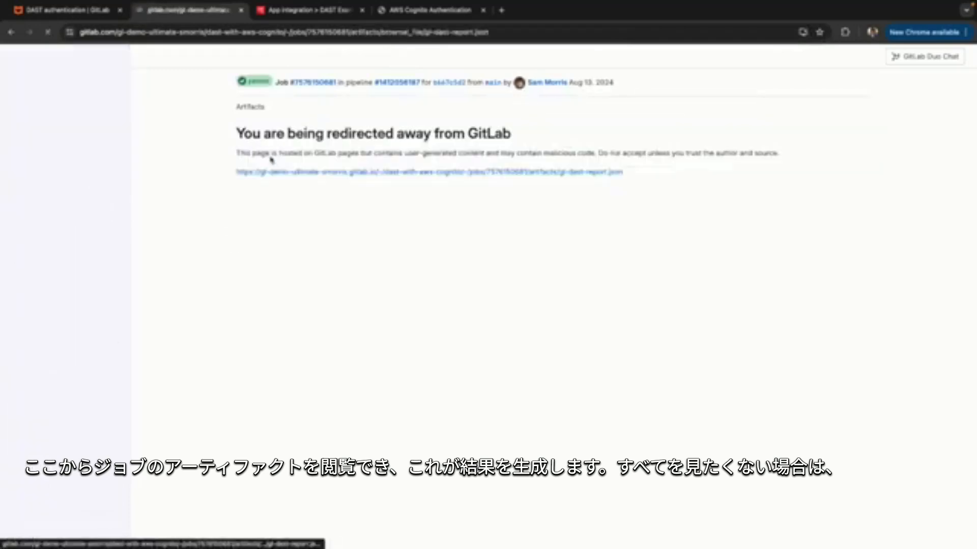
click(333, 174)
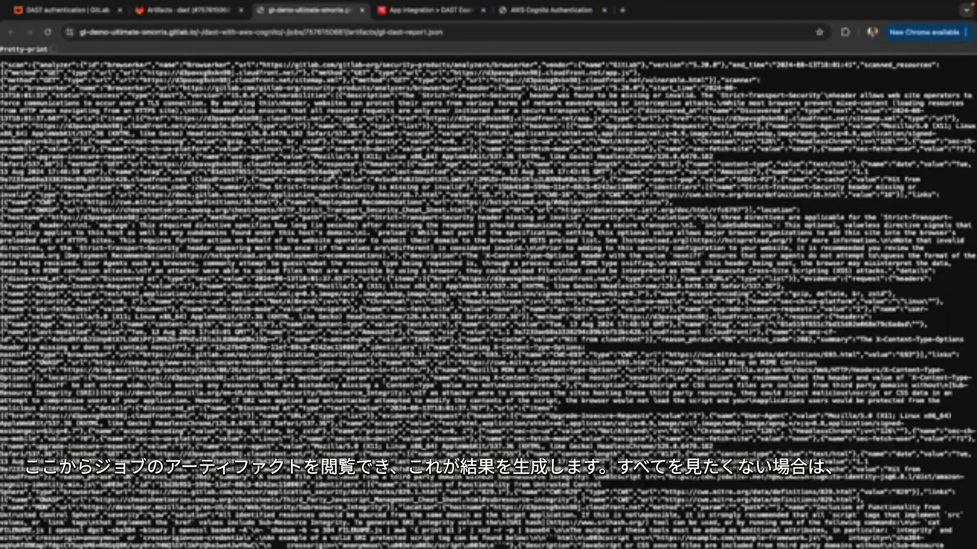
scroll(361, 287, down, 5)
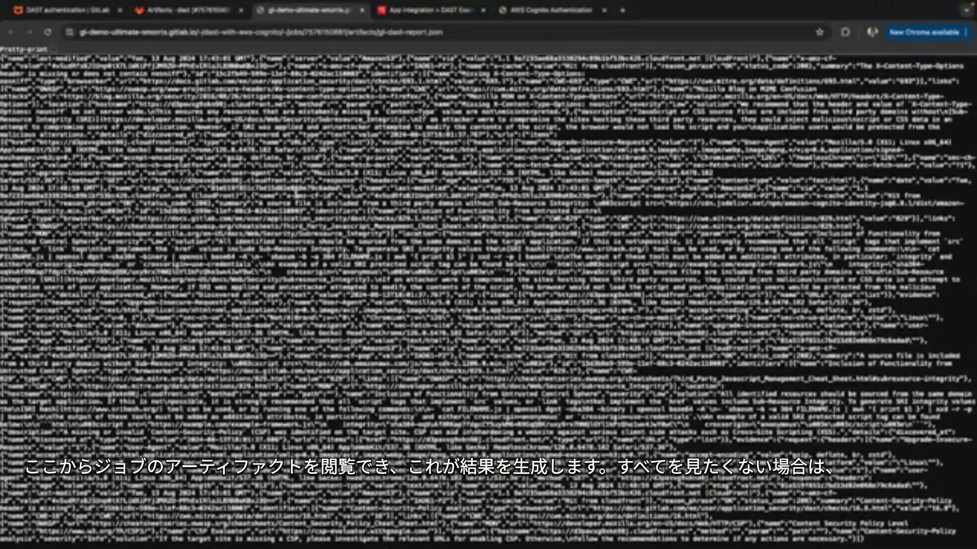
Return to the GitLab project, open its vulnerability report and view the "Missing X-Content-Type-Options: nosniff" finding.
click(186, 10)
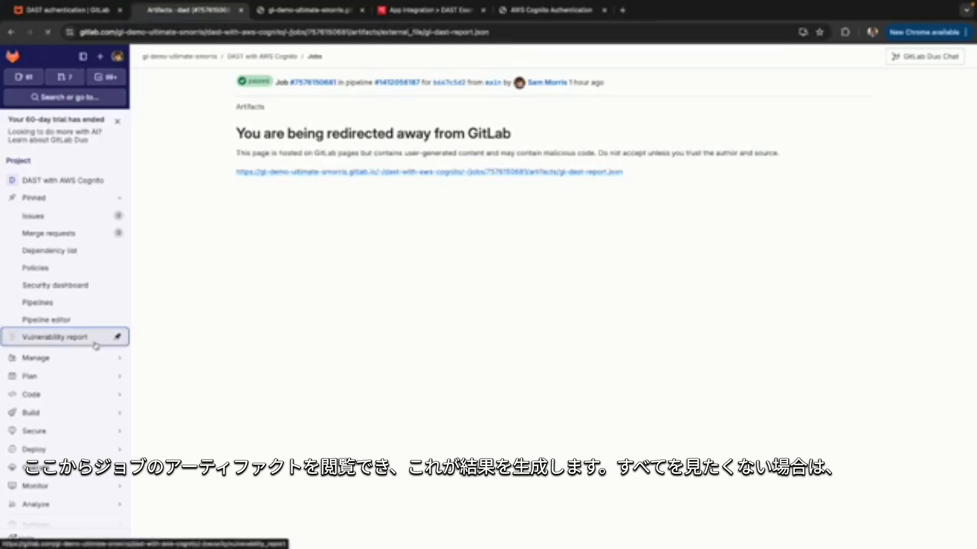
click(109, 337)
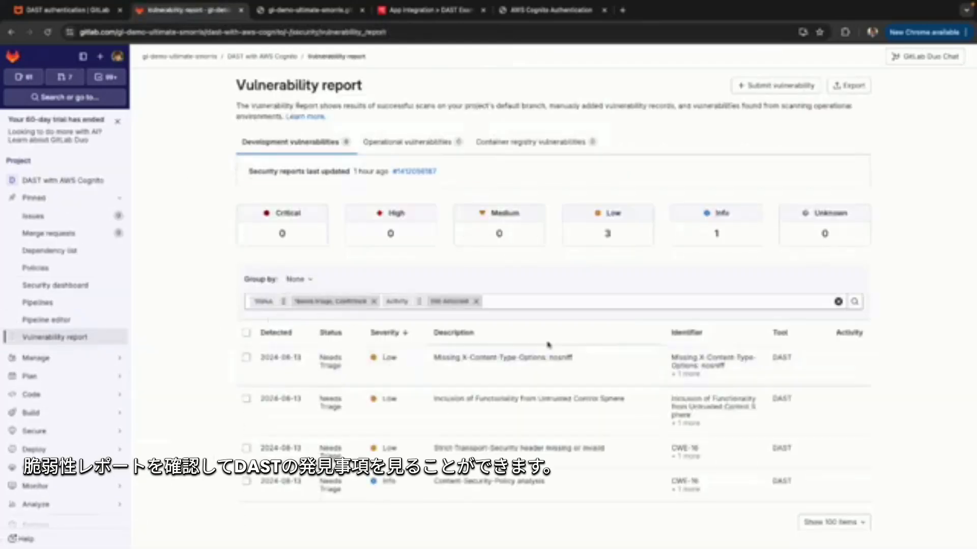
click(490, 359)
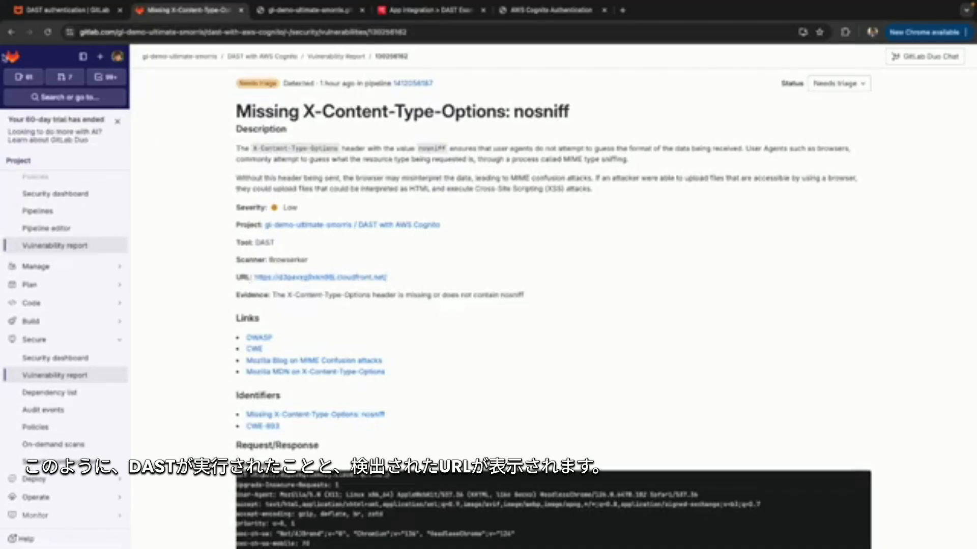
Go back to the vulnerability report and open the "Strict-Transport-Security header missing or invalid" finding.
click(10, 32)
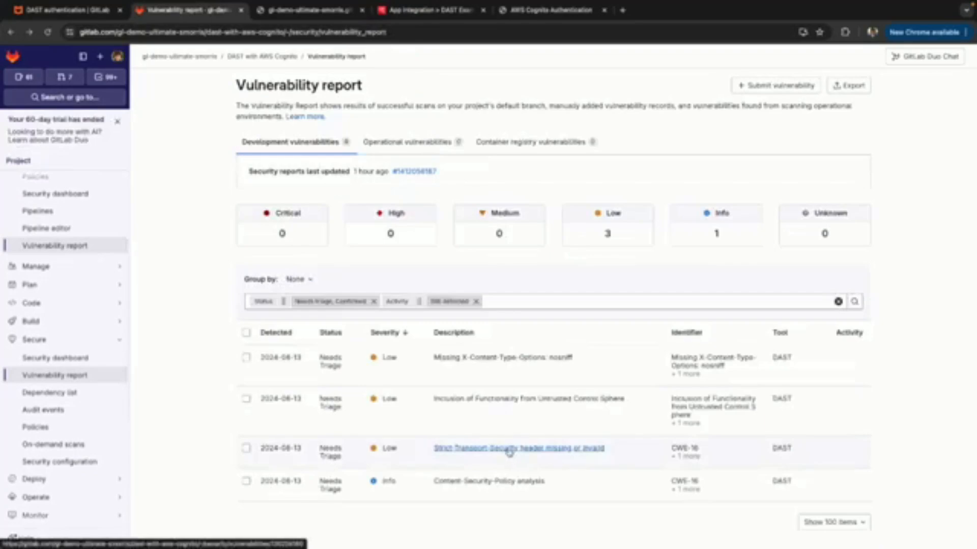
click(511, 449)
scroll(438, 380, down, 6)
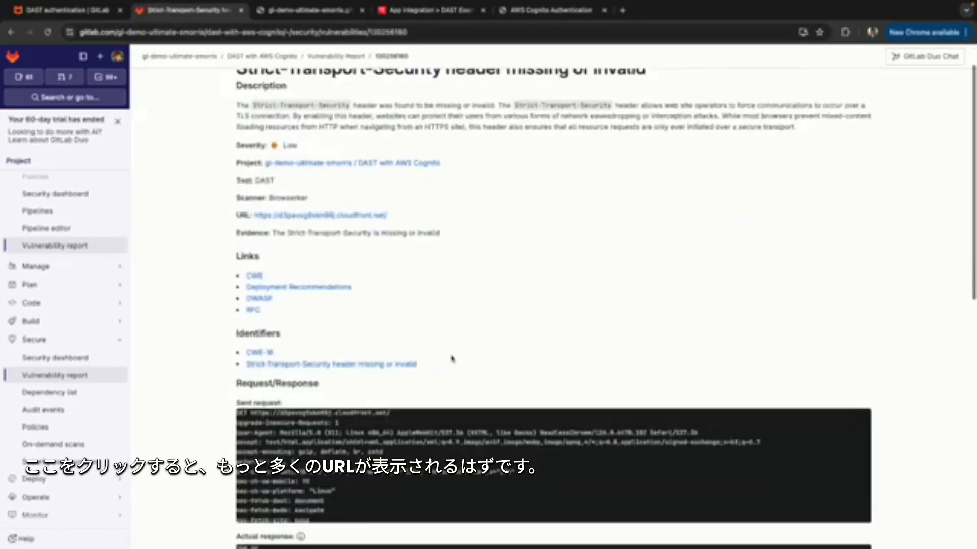
Examine the Strict-Transport-Security finding's details, including the solution and the URLs listed as evidence.
scroll(451, 350, up, 5)
scroll(479, 422, down, 12)
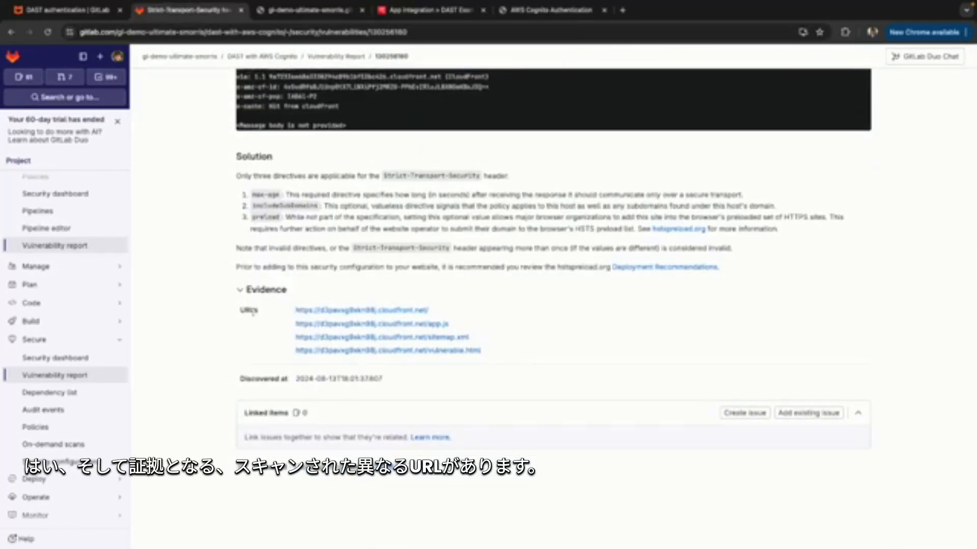
drag(284, 317, 552, 352)
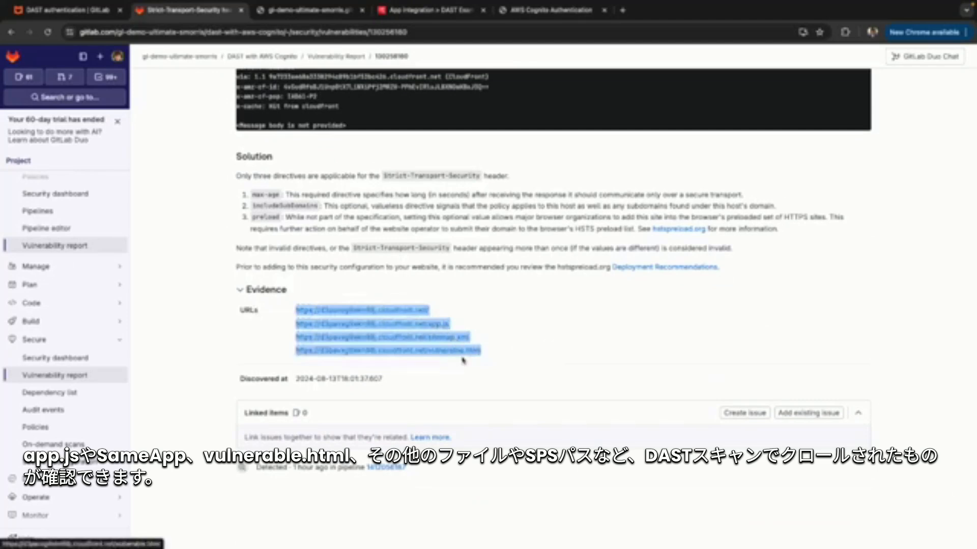
click(546, 330)
scroll(547, 330, up, 2)
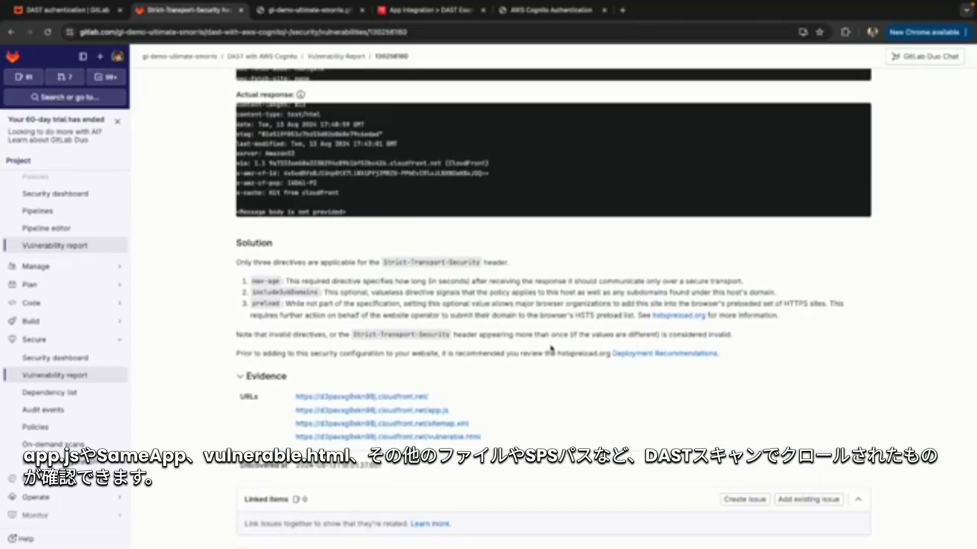
scroll(551, 349, up, 10)
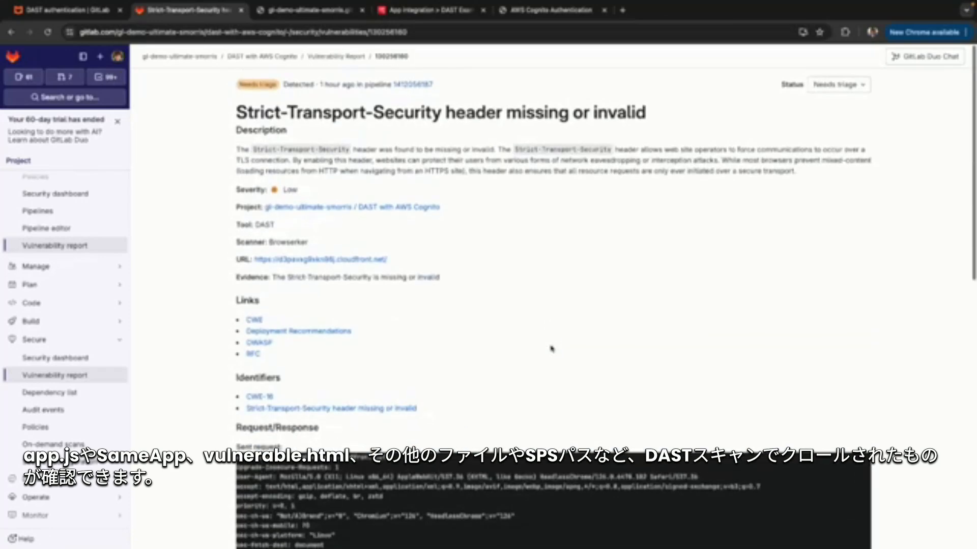